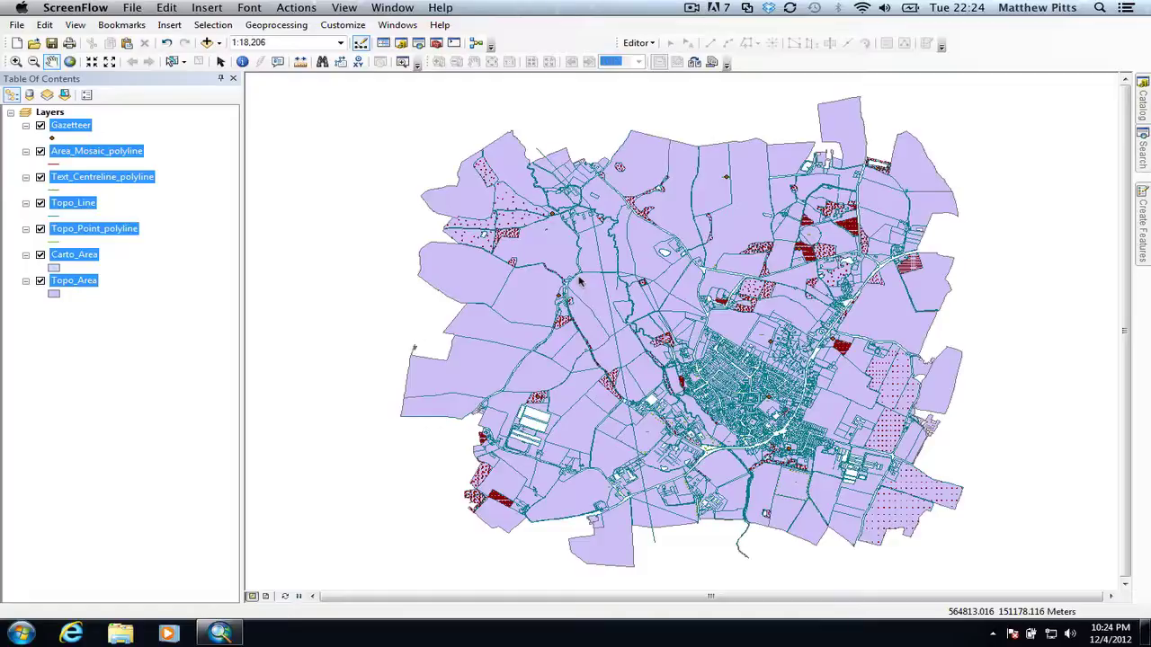
Select only the Topo_Area layer in the Table of Contents.
left_click(77, 281)
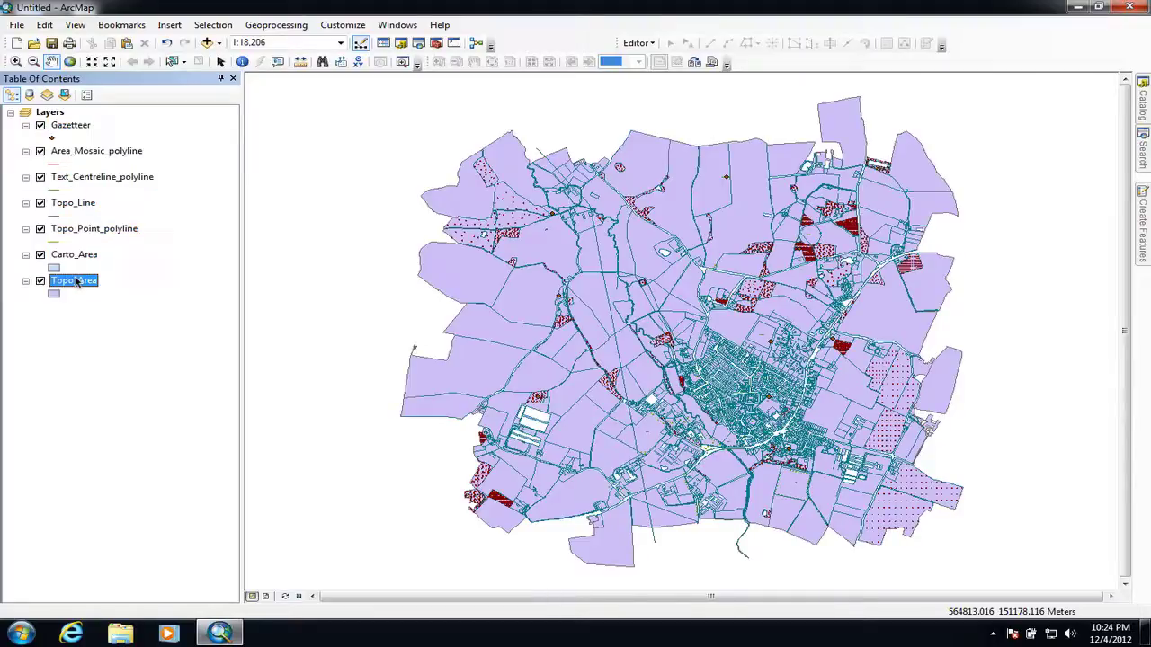
Symbolise Topo_Area as LEGEND categories matched to the !OSMM by Dotted Eyes v2_1 style.
double_click(77, 280)
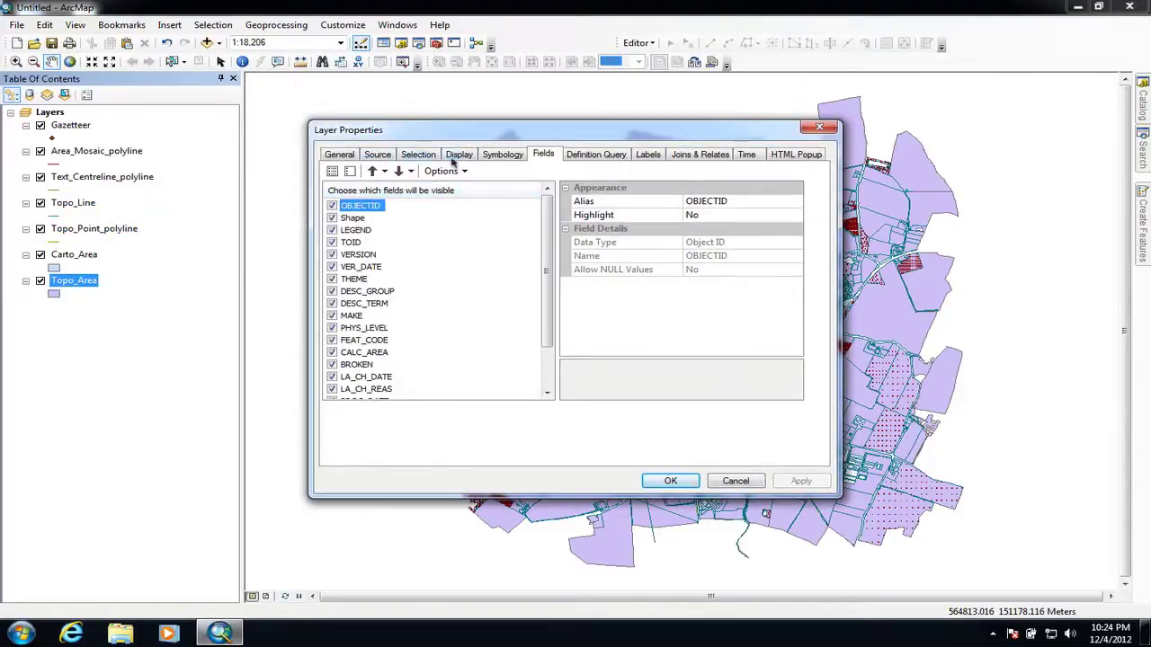
left_click(504, 157)
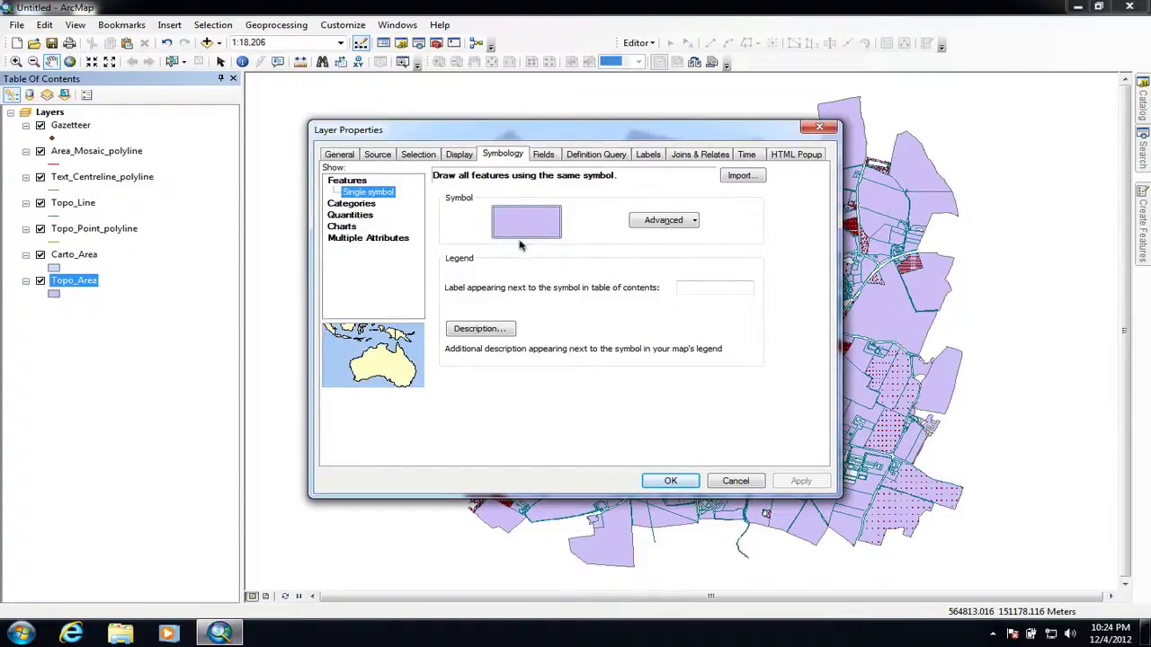
left_click(365, 205)
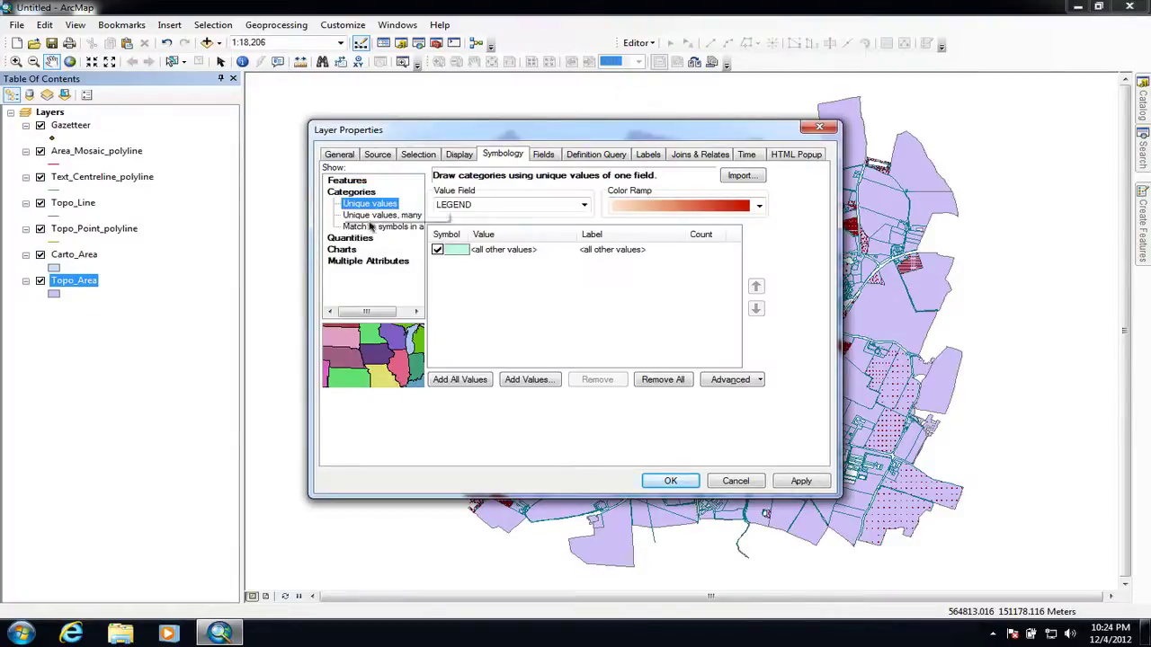
left_click(378, 227)
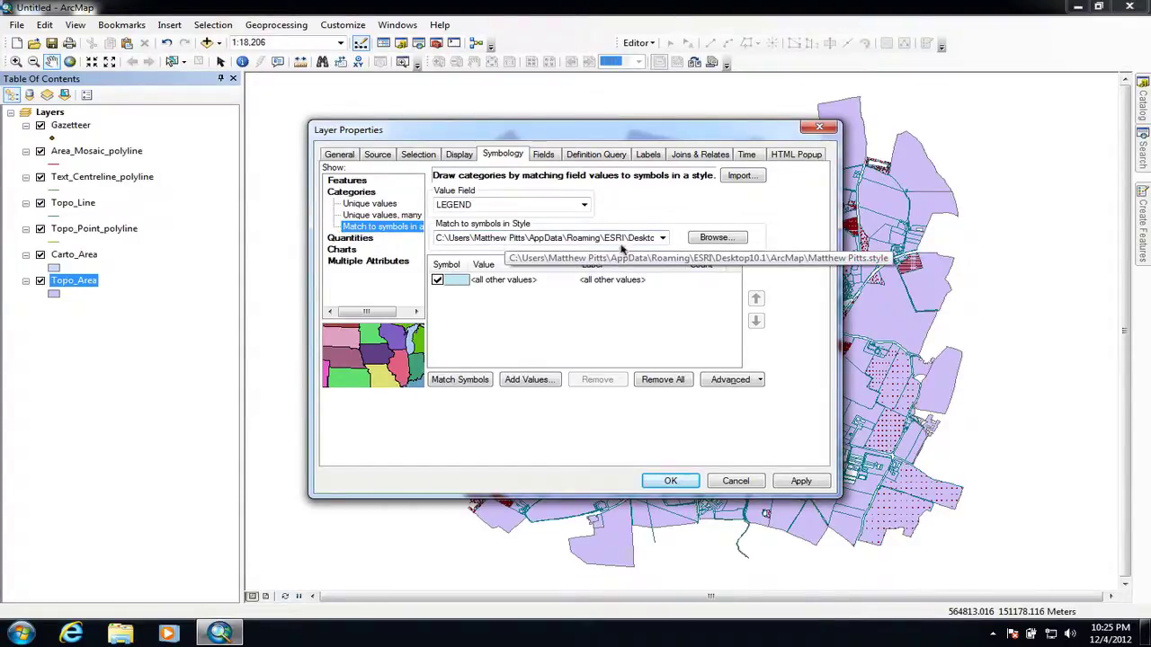
left_click(713, 238)
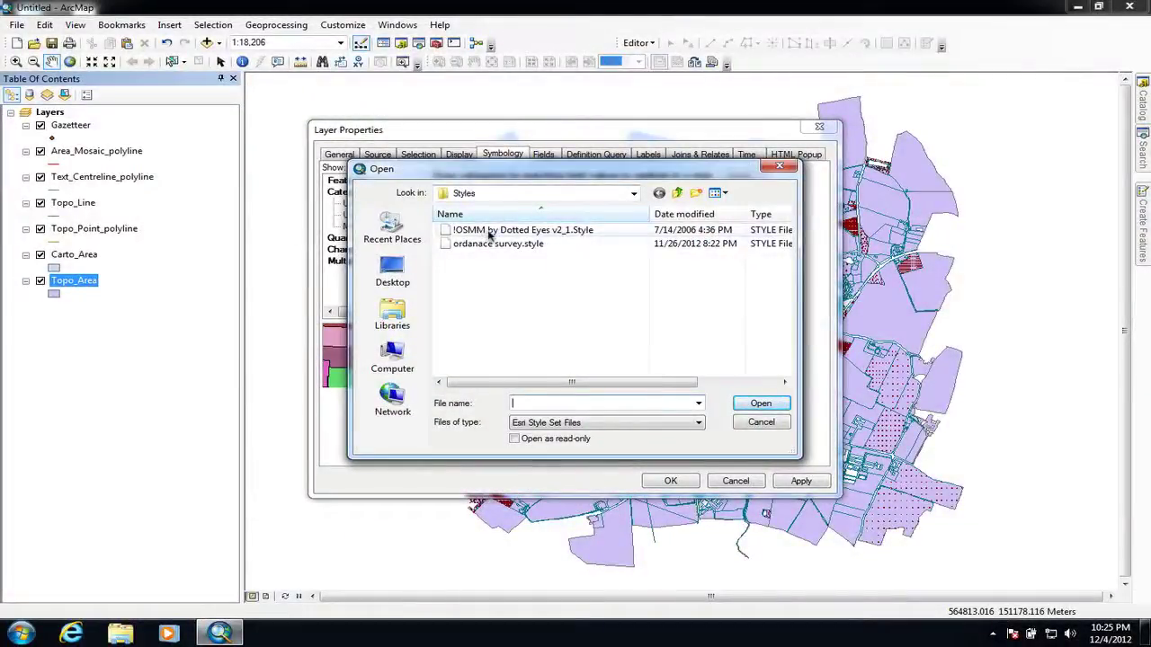
left_click(488, 232)
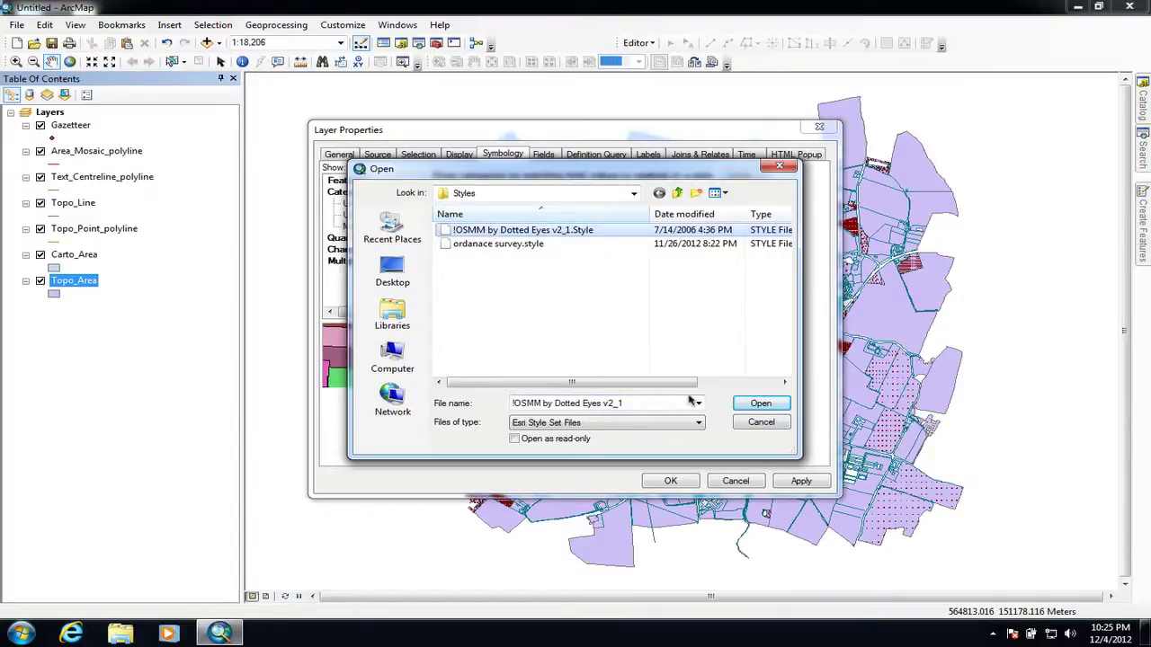
left_click(754, 404)
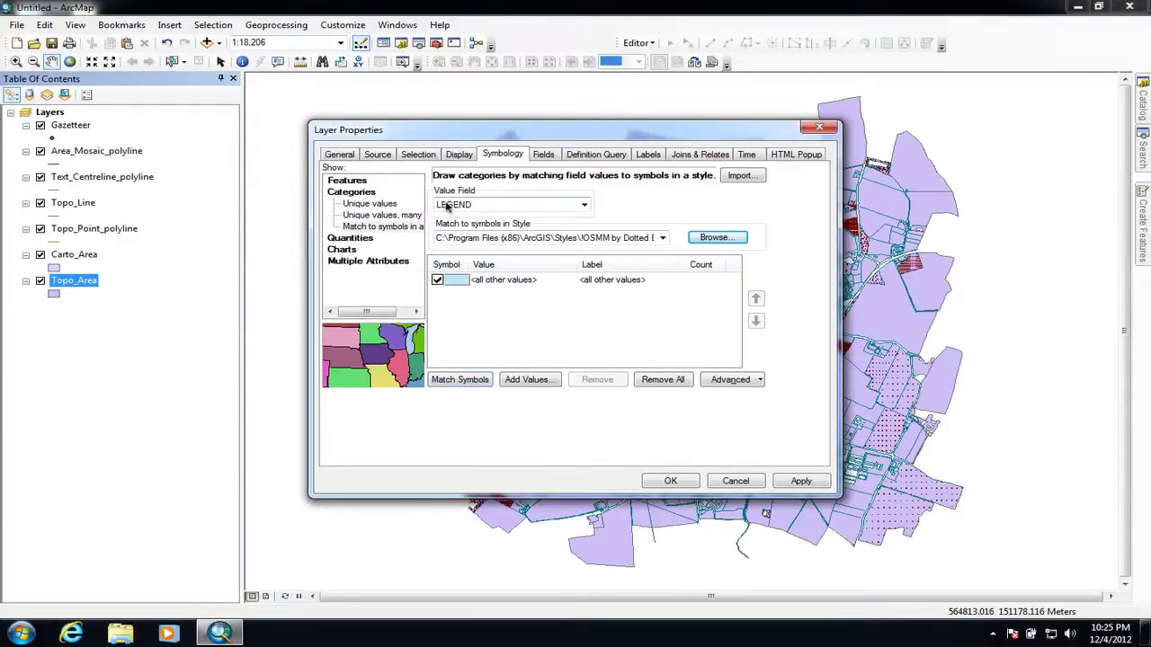
left_click(460, 379)
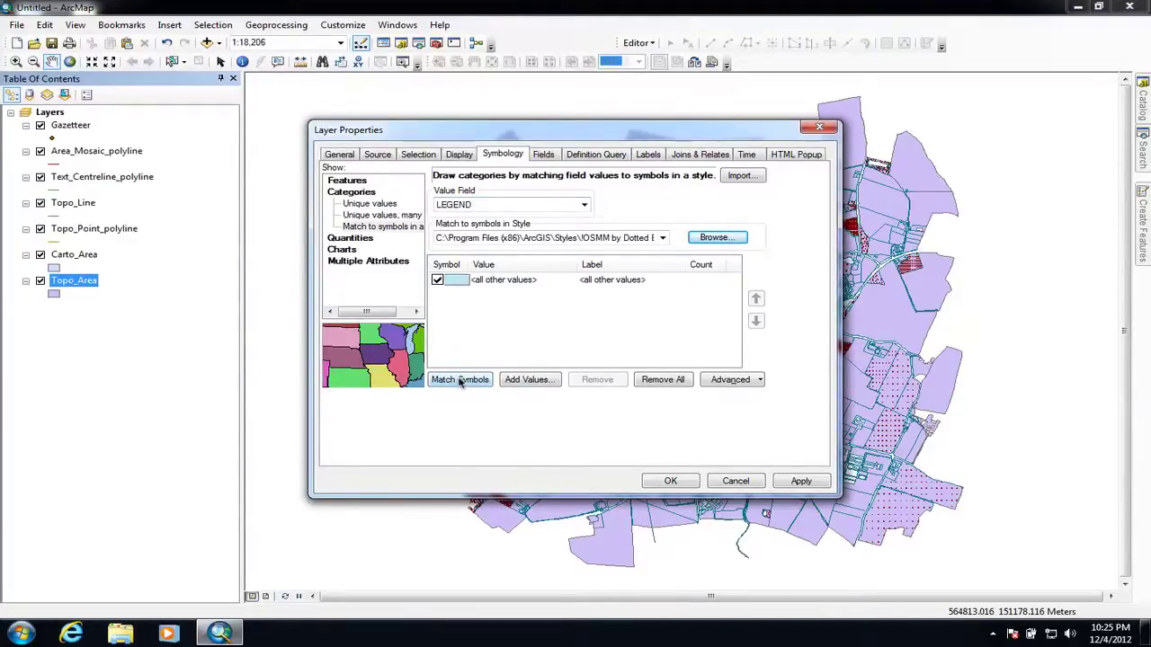
left_click(670, 481)
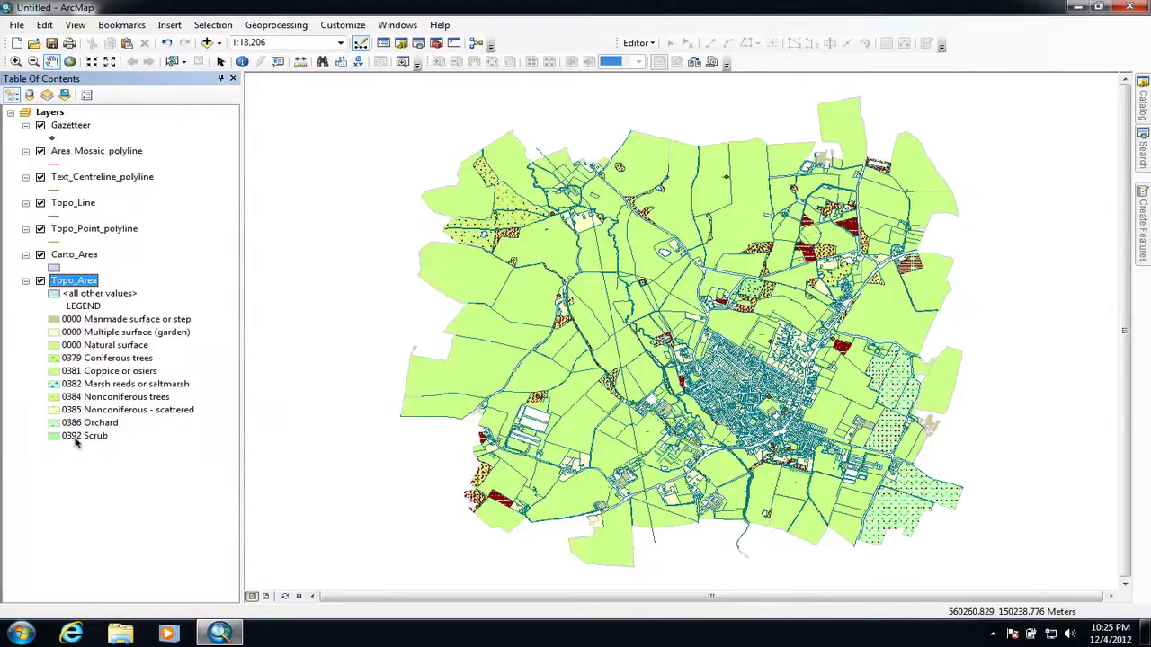
Symbolise Carto_Area as LEGEND categories matched to the OSMM by Dotted Eyes style.
double_click(77, 257)
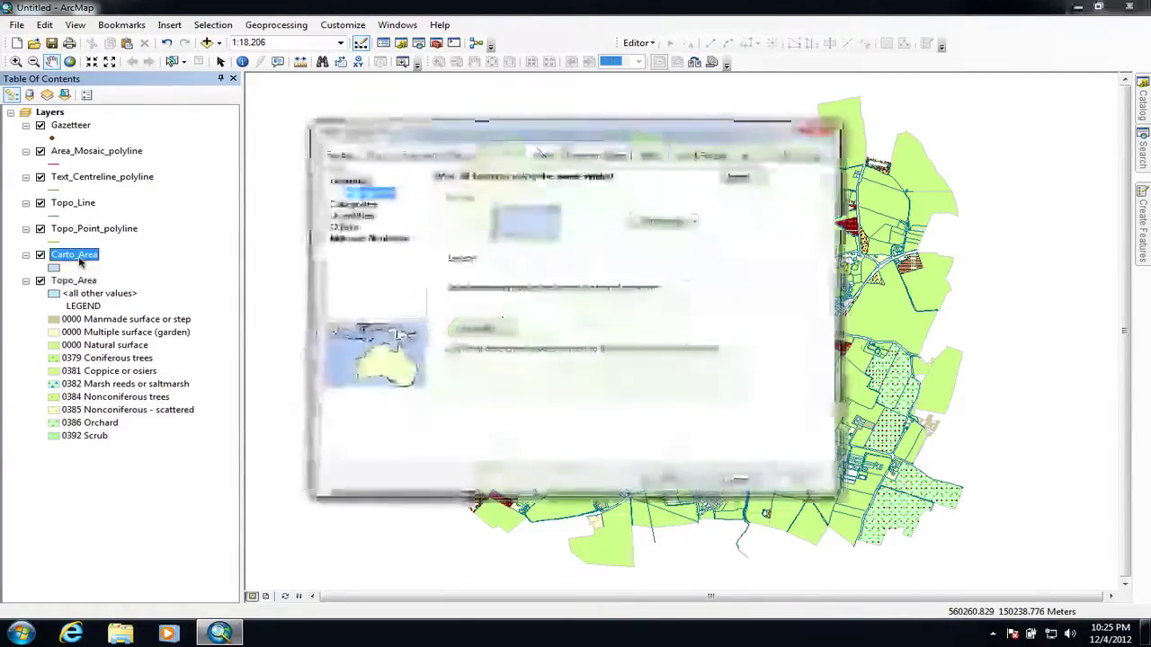
left_click(359, 204)
left_click(372, 227)
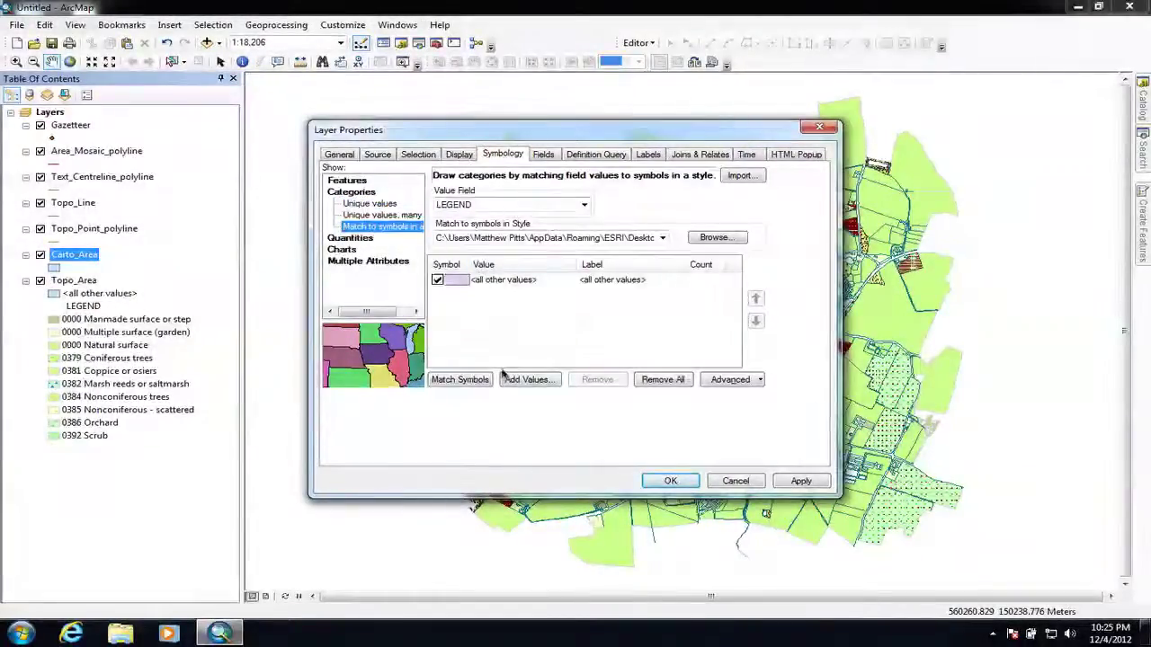
left_click(710, 239)
left_click(526, 231)
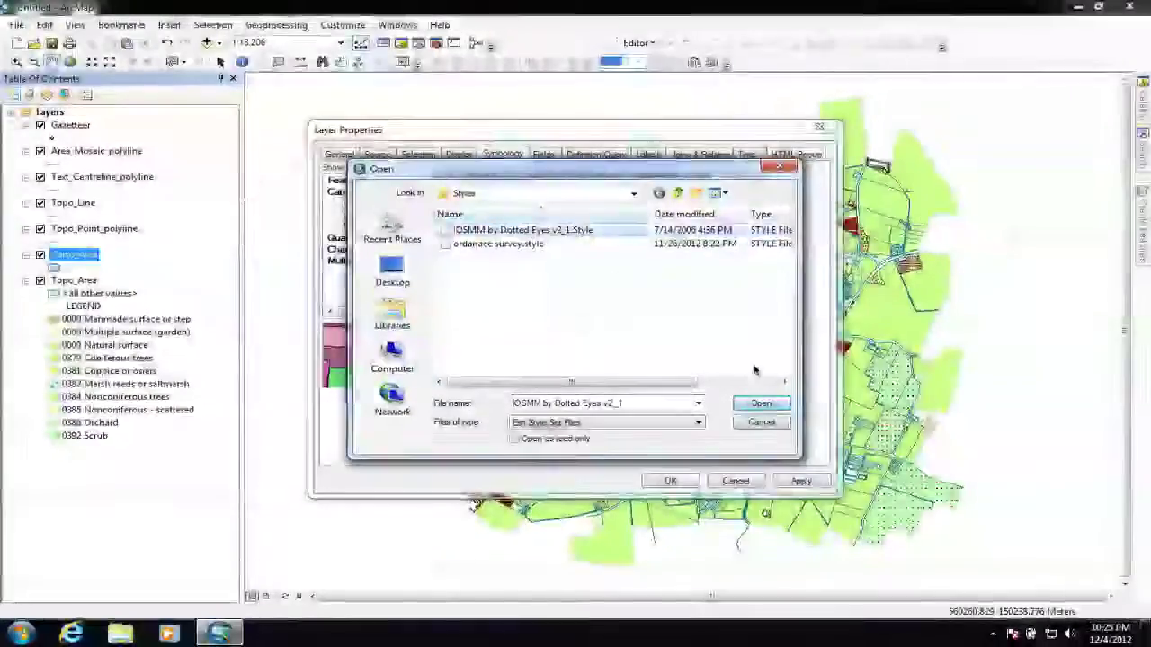
left_click(760, 403)
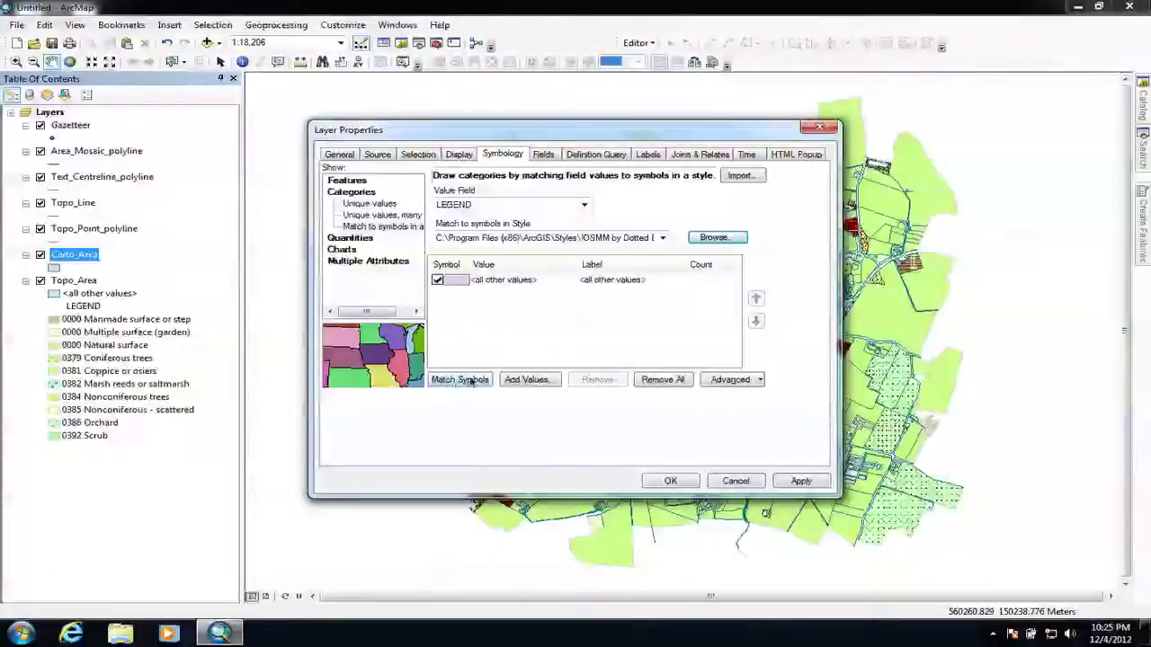
left_click(469, 381)
left_click(669, 481)
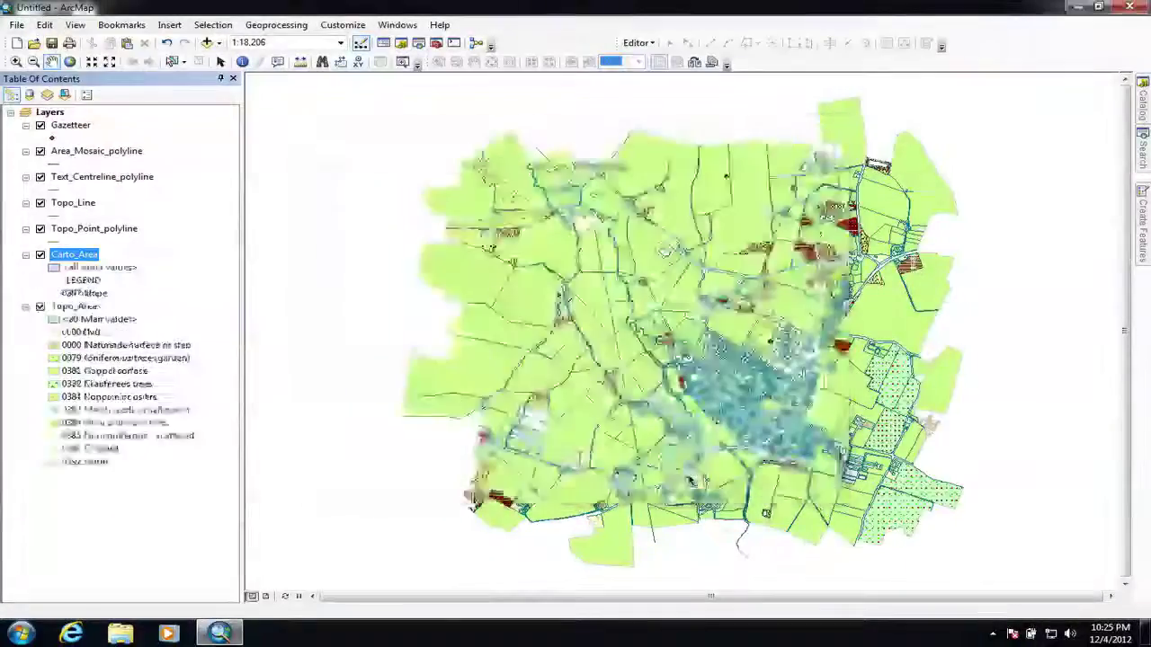
Symbolise Topo_Point_polyline as LEGEND categories matched to the OSMM by Dotted Eyes style.
double_click(95, 229)
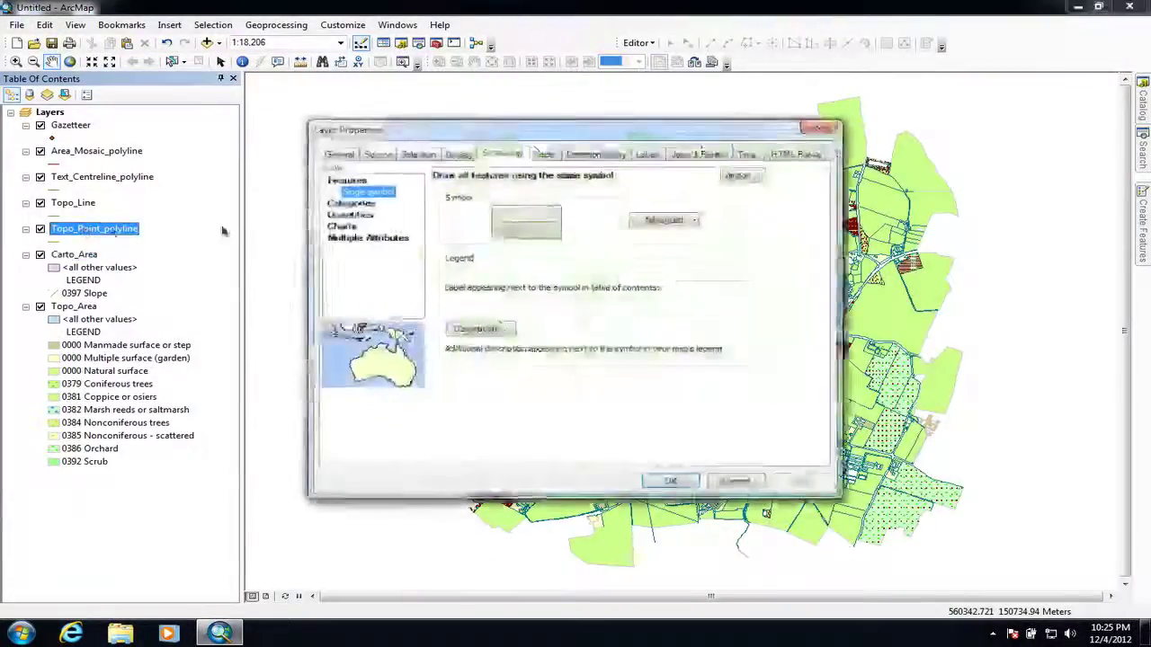
left_click(351, 203)
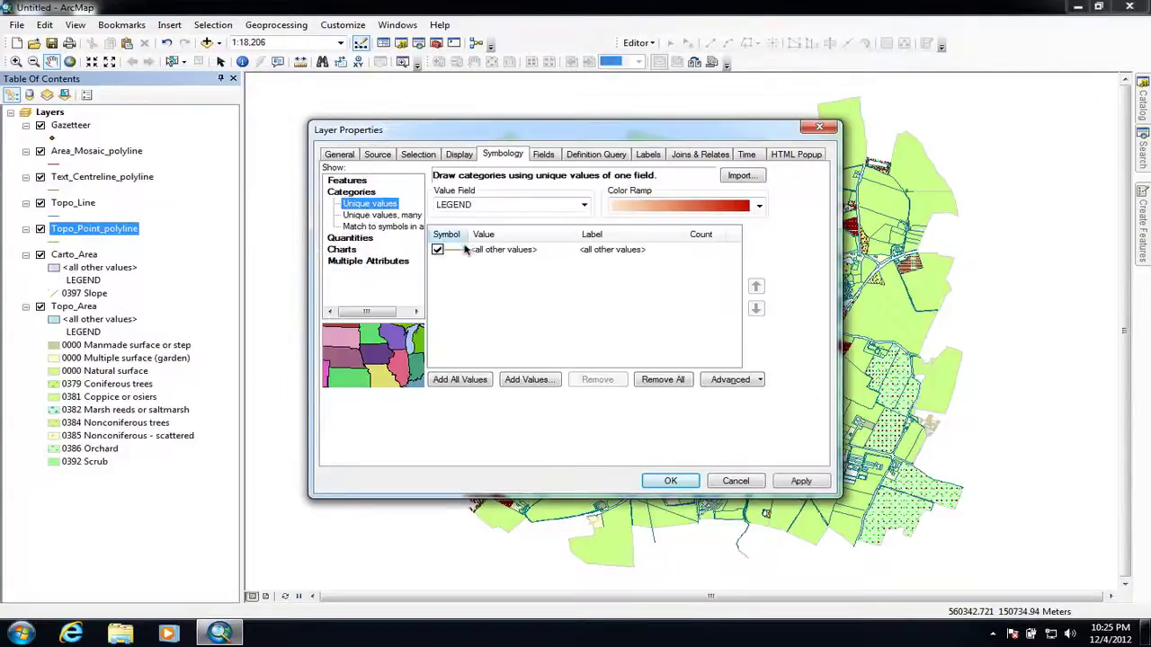
left_click(398, 230)
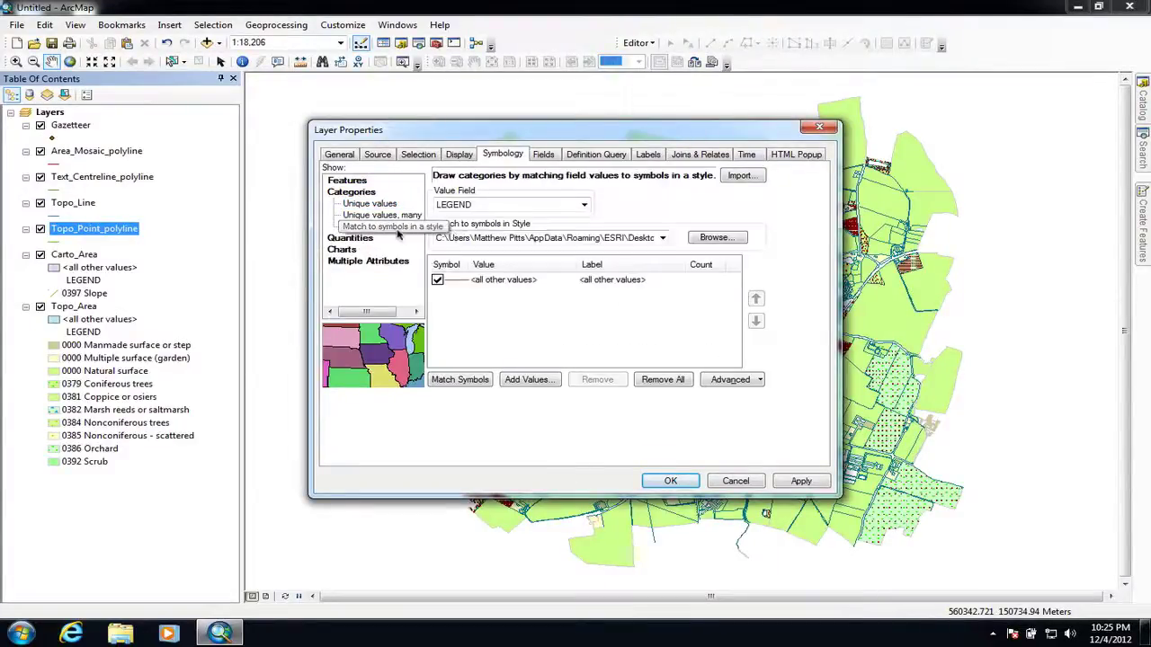
left_click(709, 235)
left_click(539, 230)
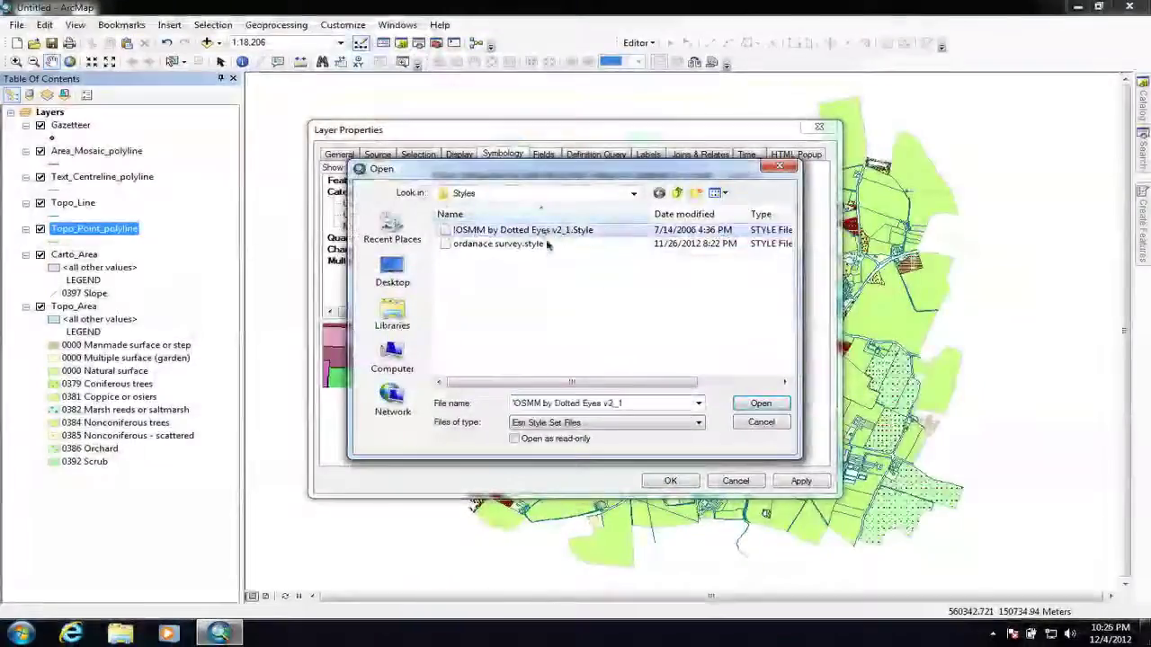
left_click(761, 403)
left_click(460, 379)
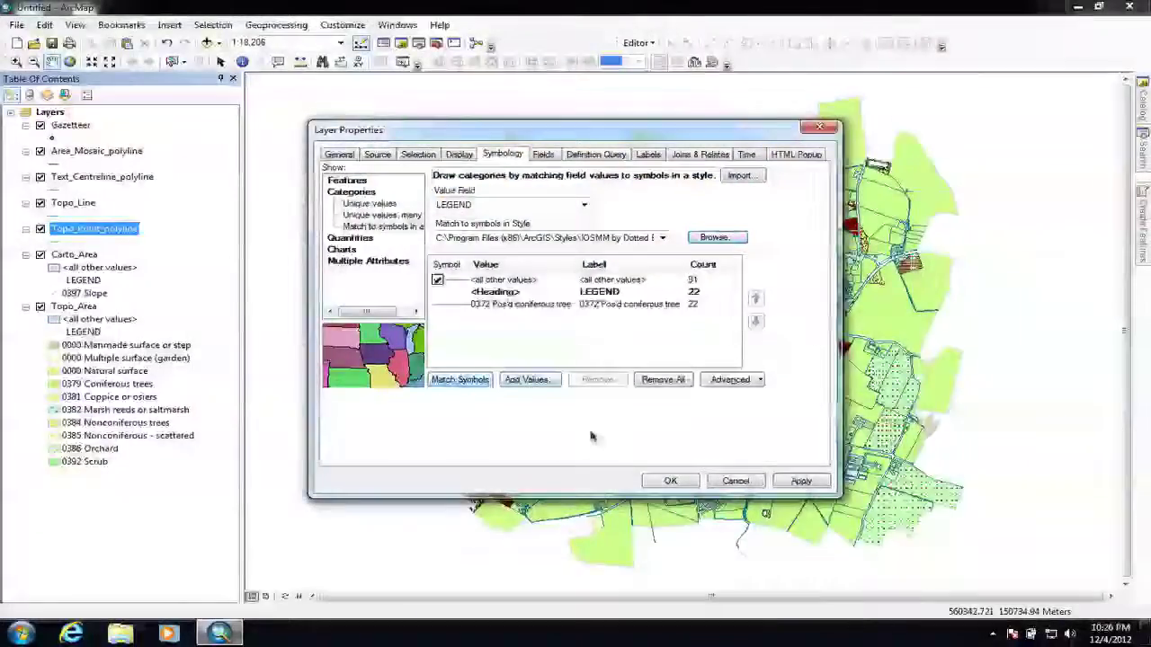
left_click(667, 480)
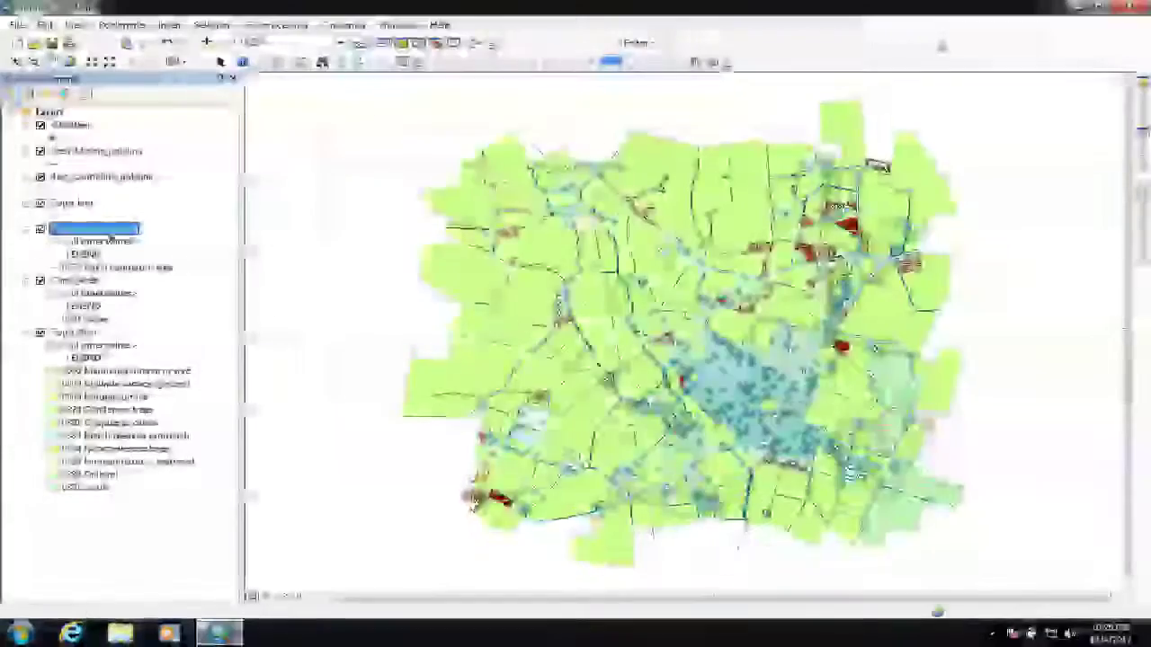
Symbolise Topo_Line as LEGEND categories matched to the OSMM by Dotted Eyes style.
double_click(72, 203)
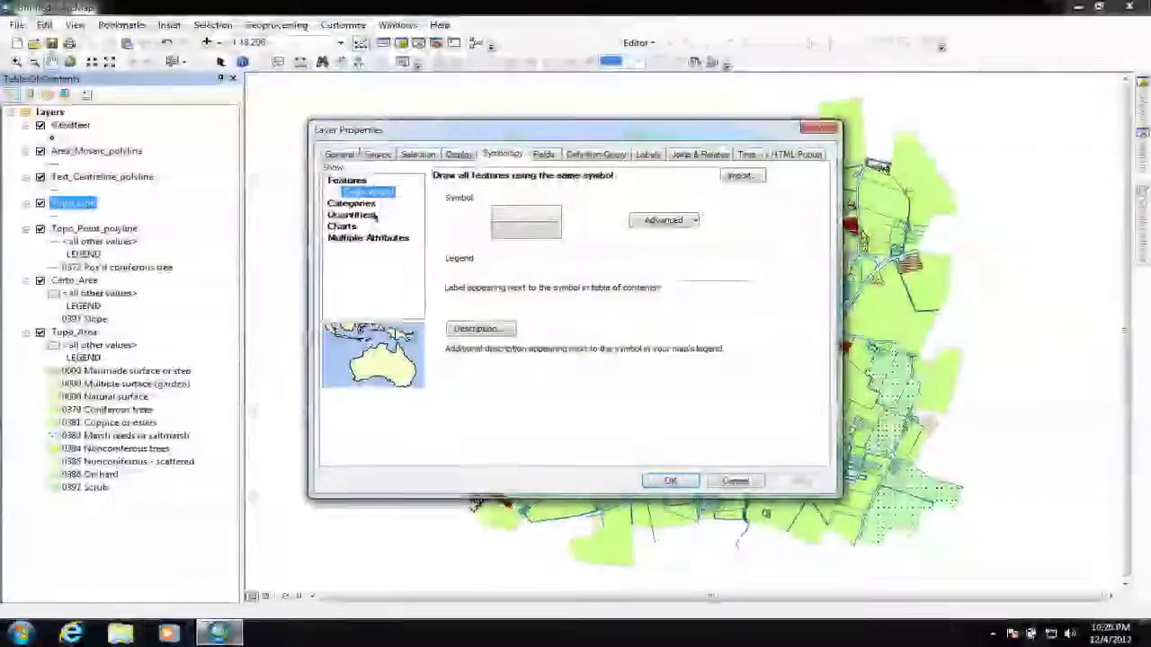
left_click(369, 217)
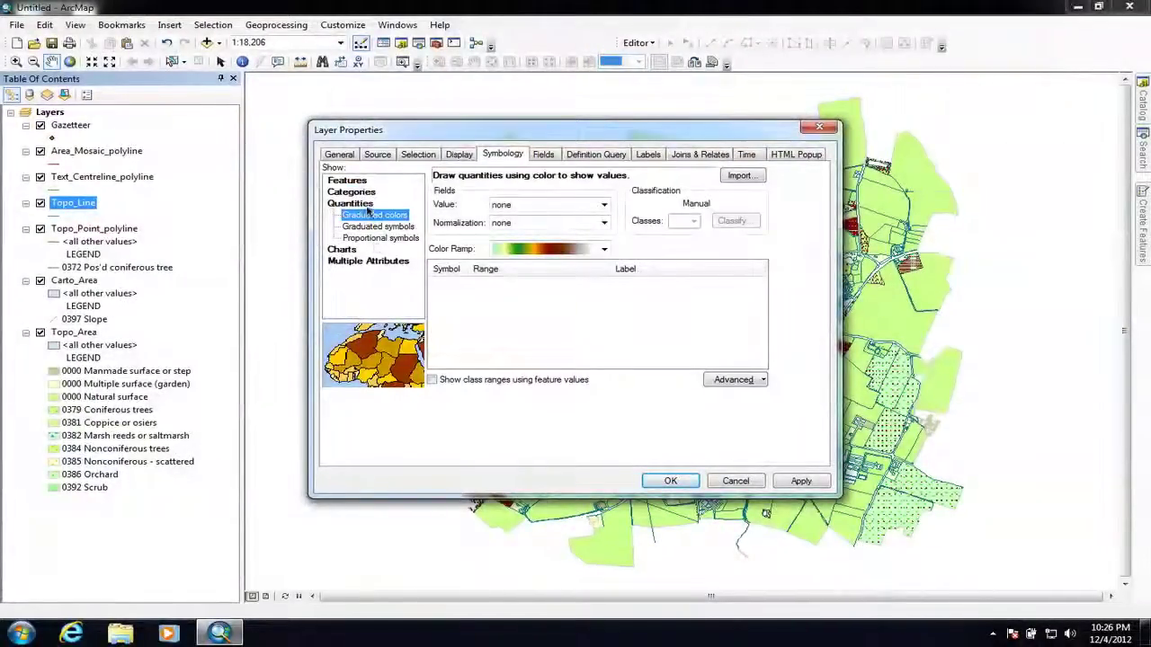
left_click(351, 191)
left_click(376, 227)
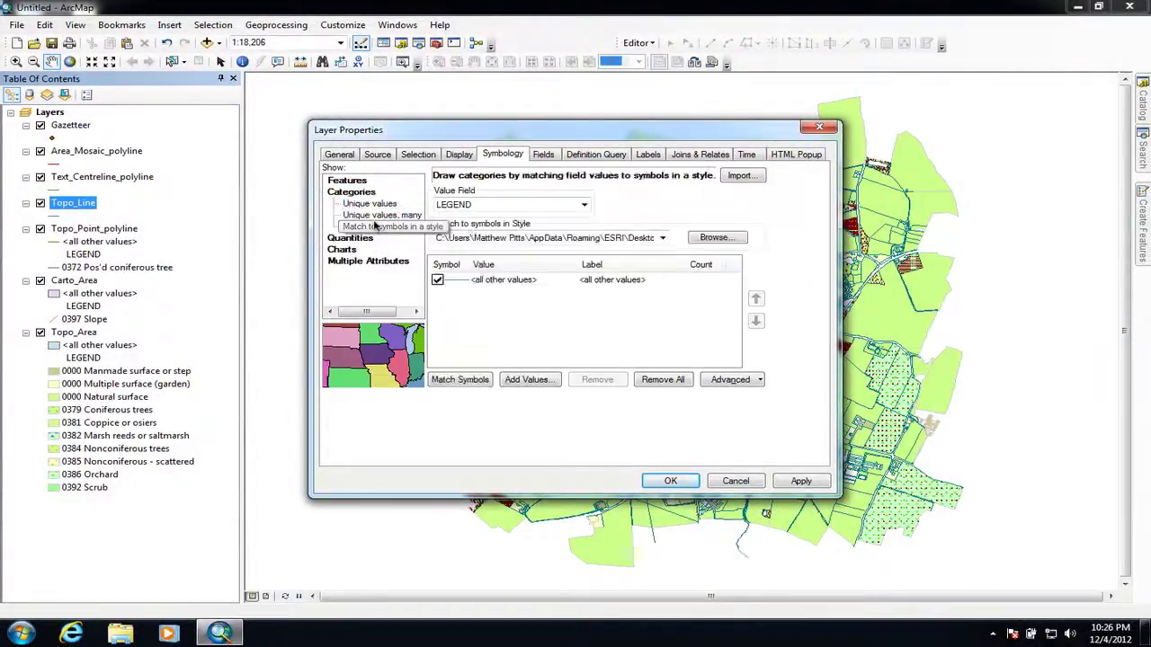
left_click(714, 238)
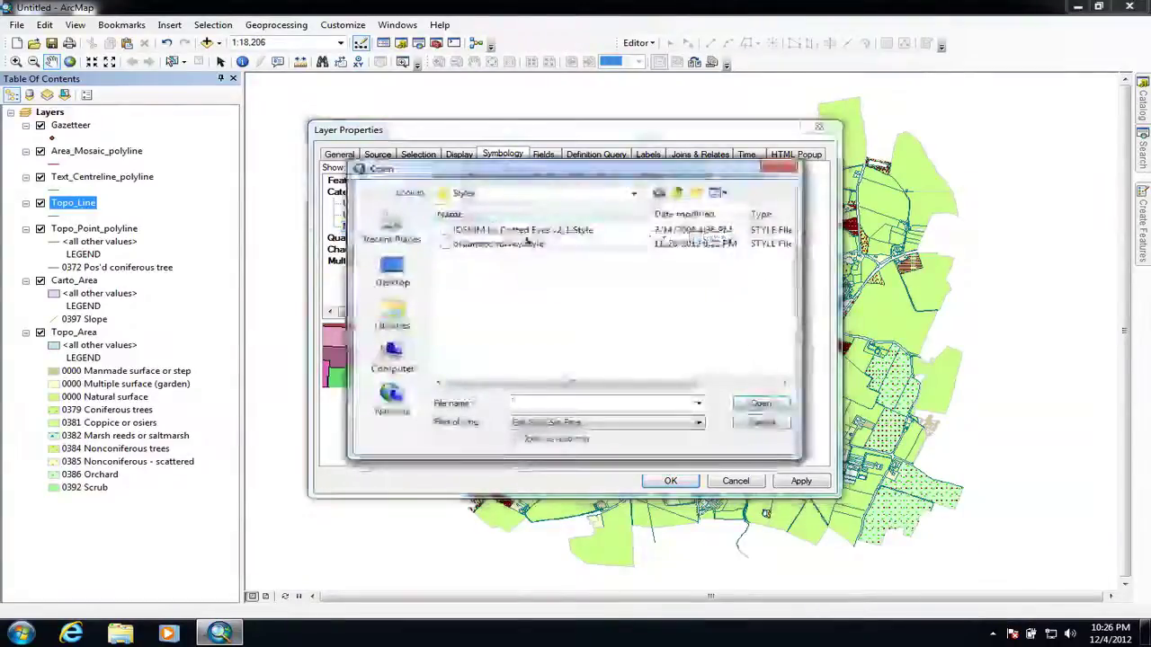
double_click(424, 295)
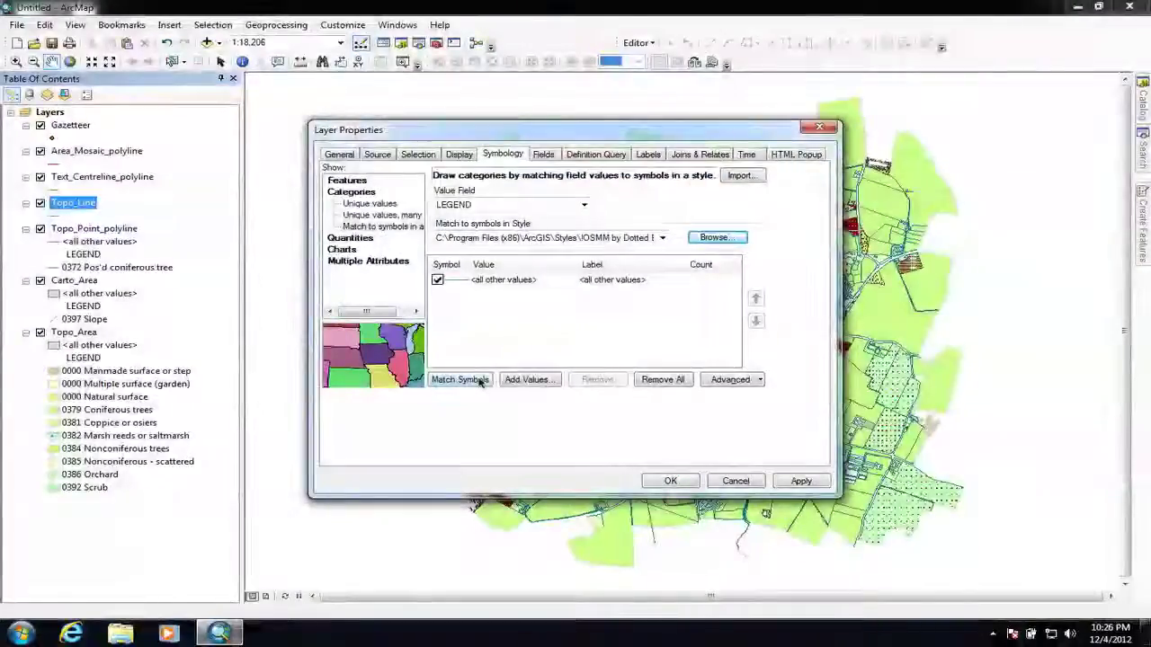
left_click(460, 379)
left_click(667, 480)
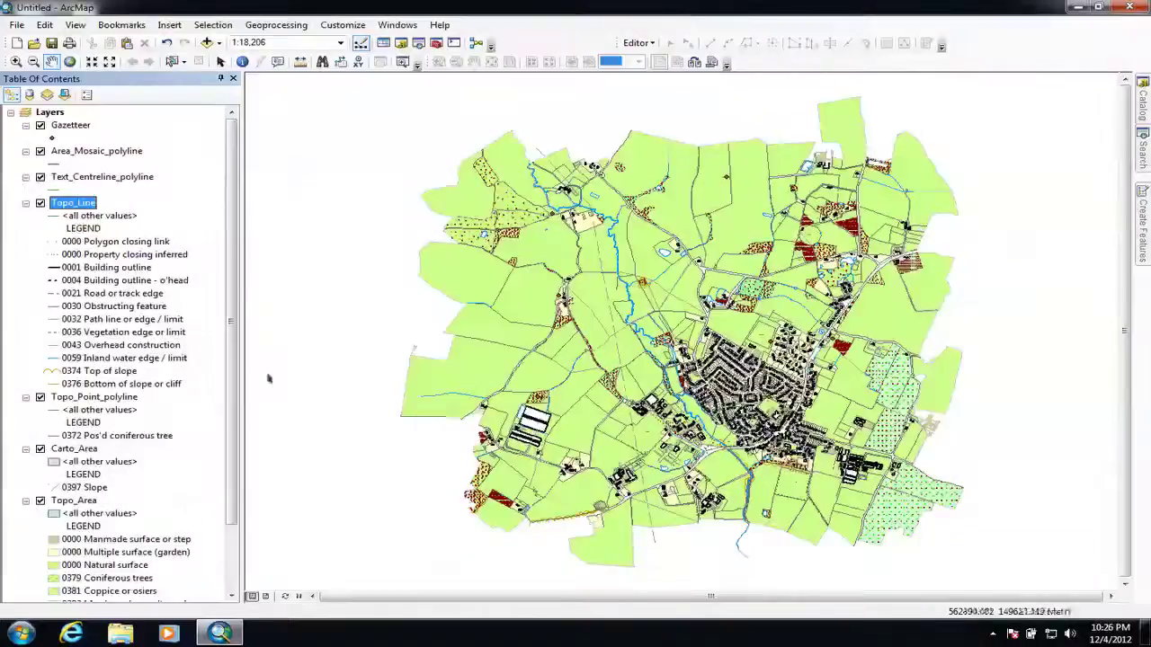
Match Text_Centreline_polyline's TXT_STRING values to the OSMM by Dotted Eyes style symbols.
double_click(84, 179)
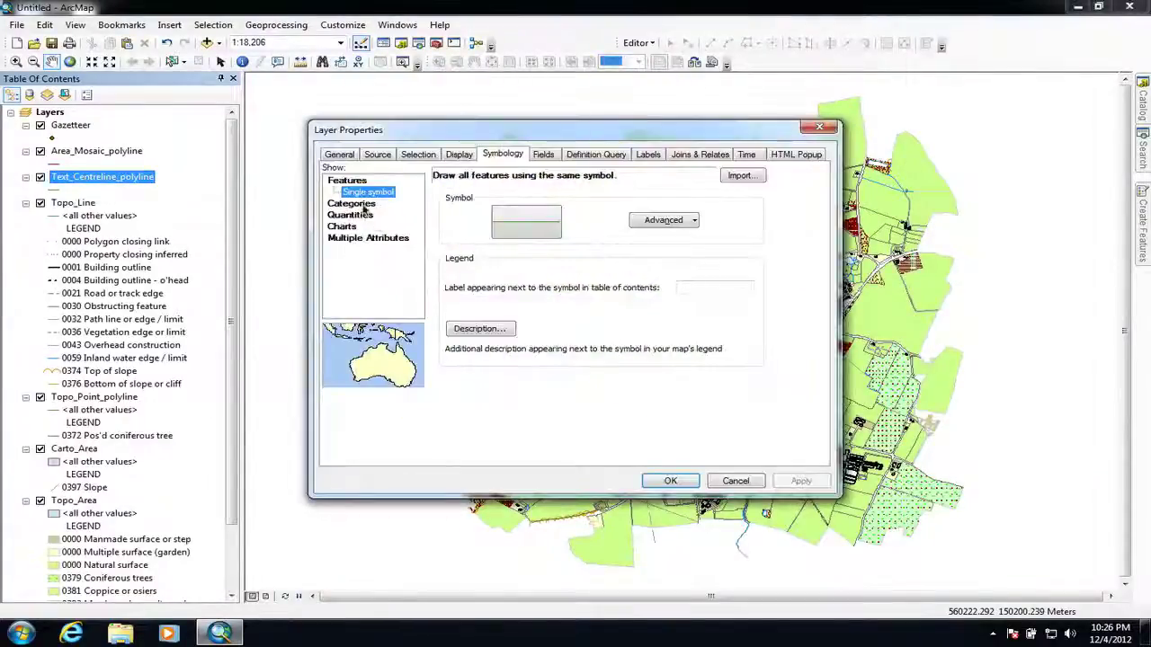
left_click(351, 203)
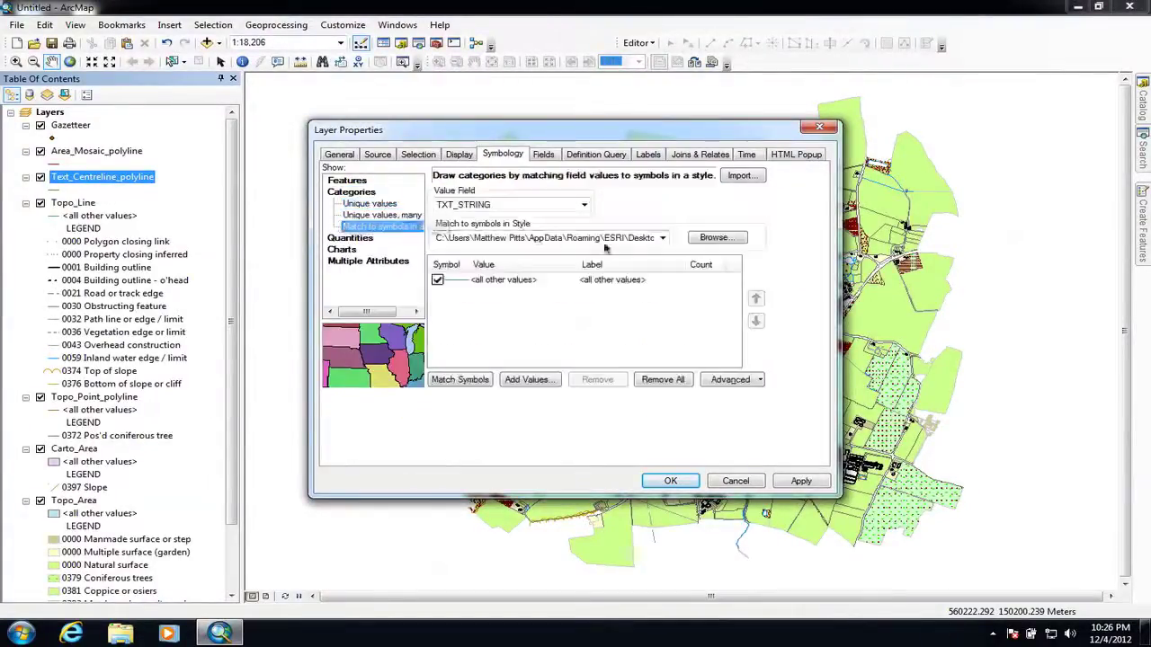
left_click(694, 239)
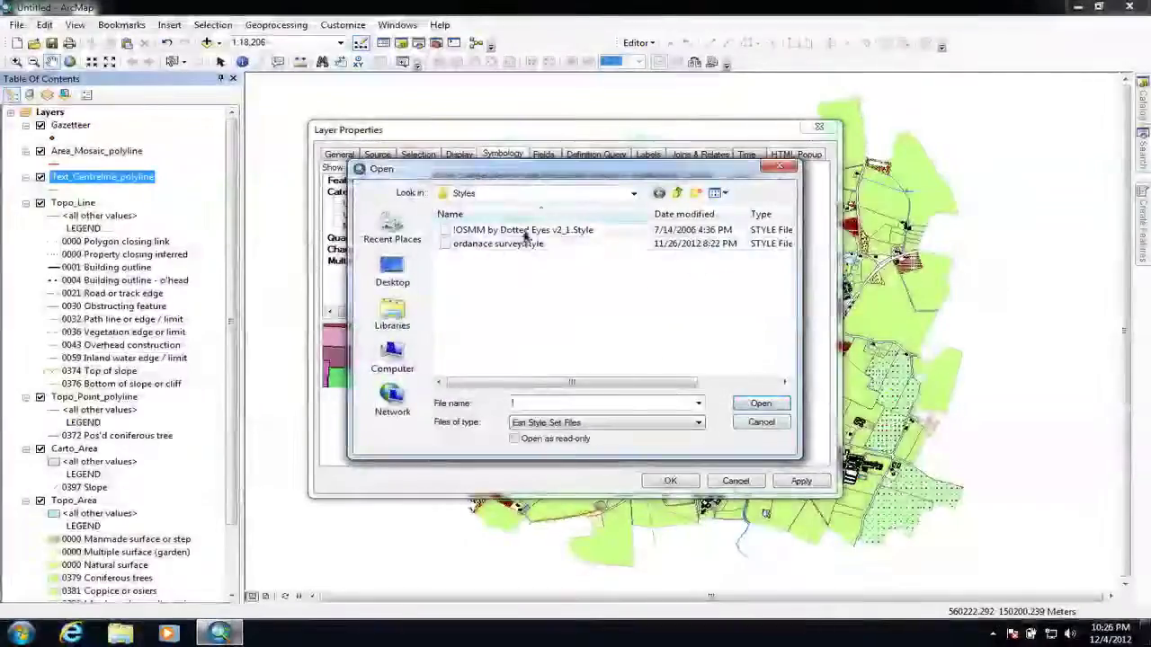
double_click(526, 232)
left_click(454, 379)
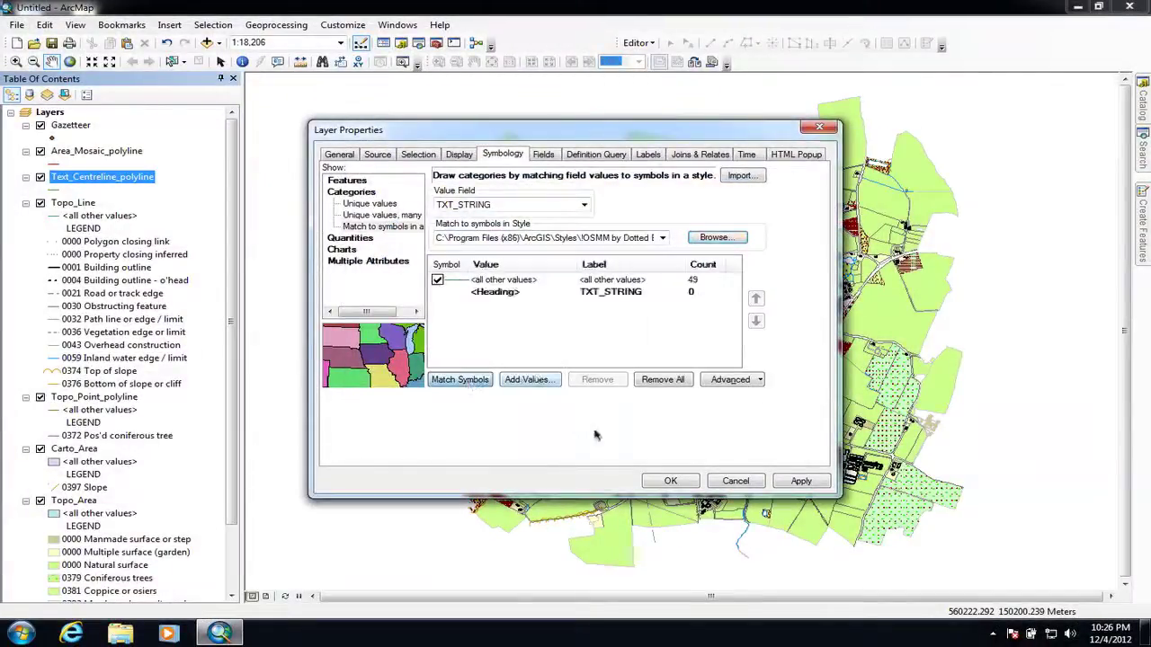
left_click(672, 481)
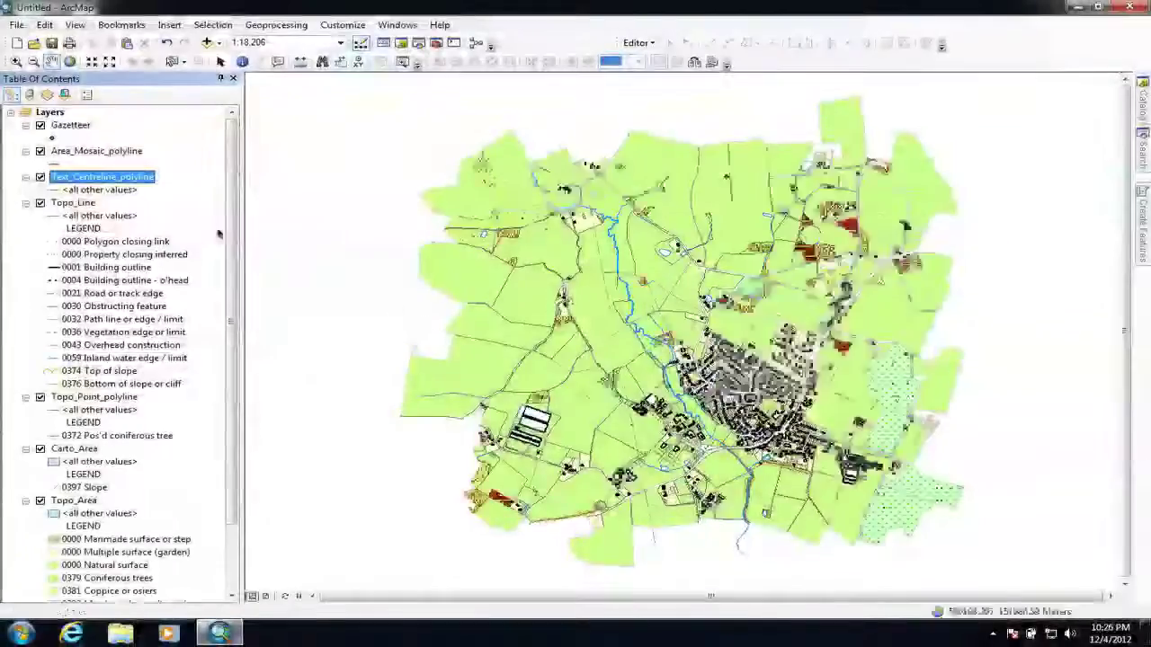
Symbolise Area_Mosaic_polyline's LEGEND categories from the OSMM by Dotted Eyes style, e.g. coppice, orchard.
double_click(76, 153)
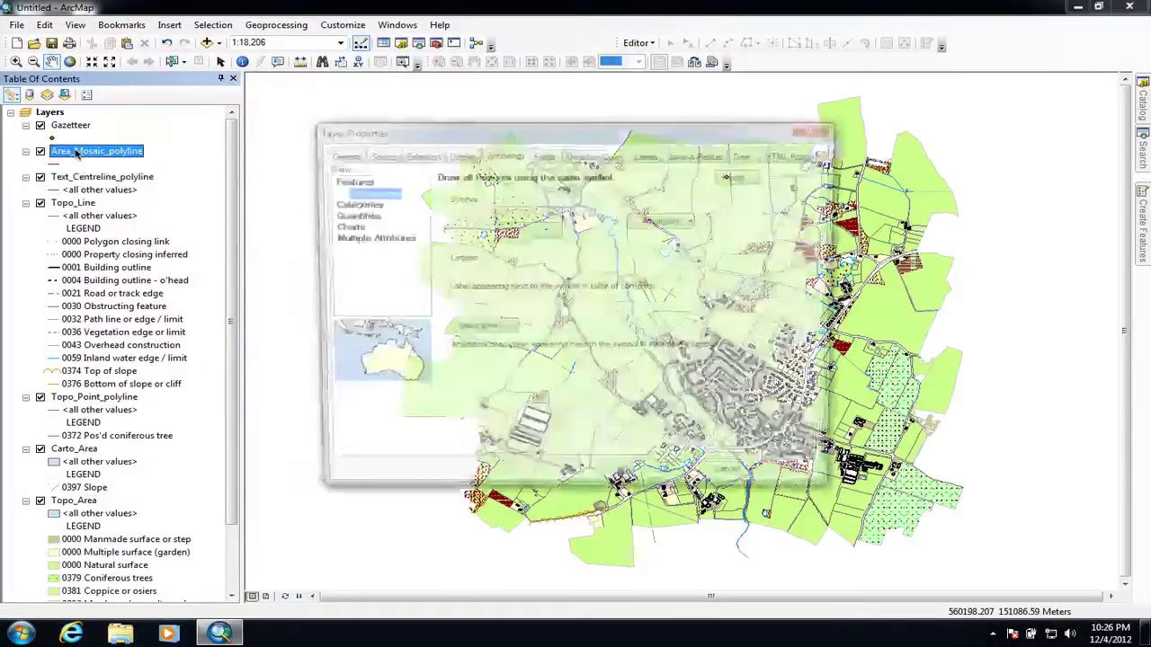
left_click(366, 206)
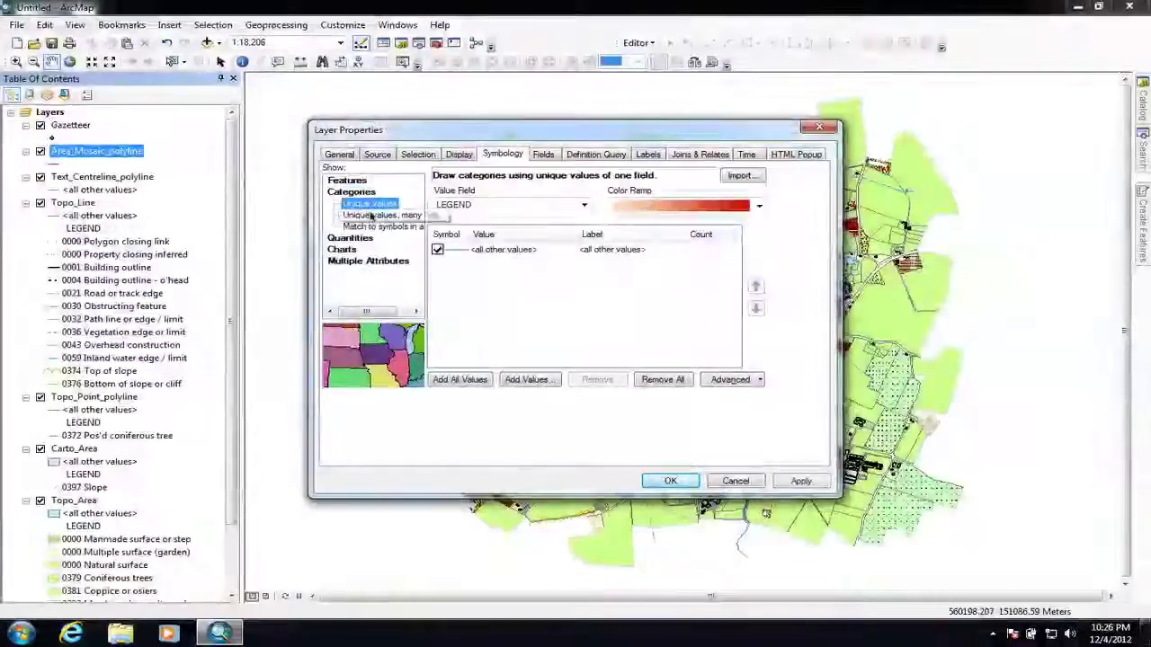
left_click(382, 226)
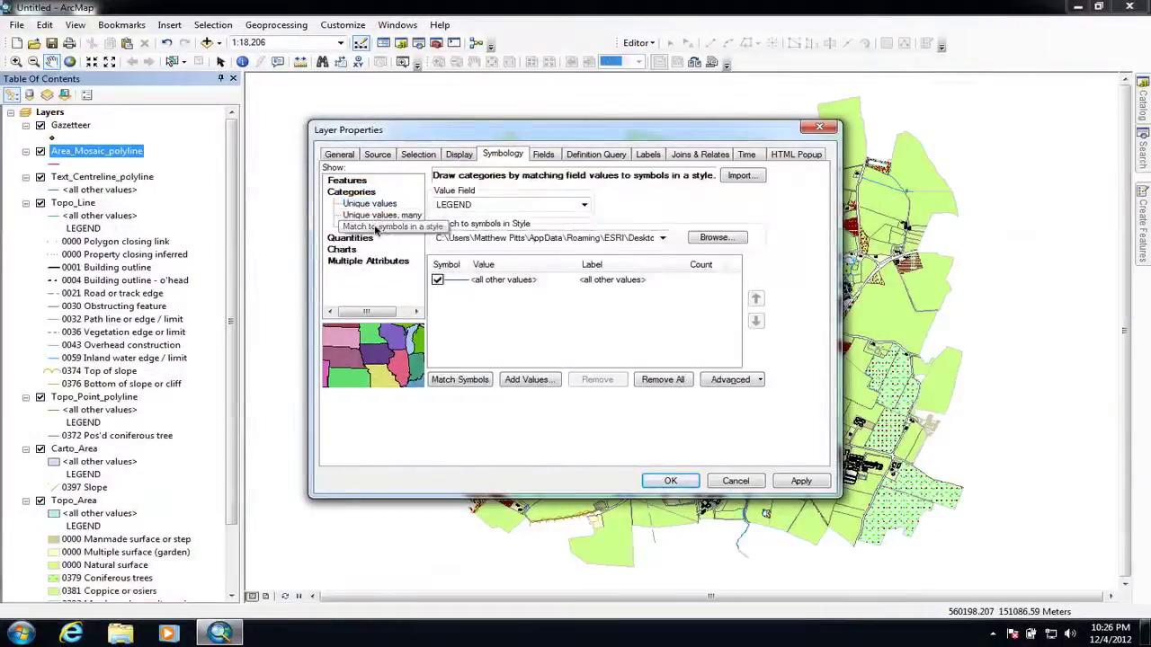
left_click(714, 238)
double_click(549, 231)
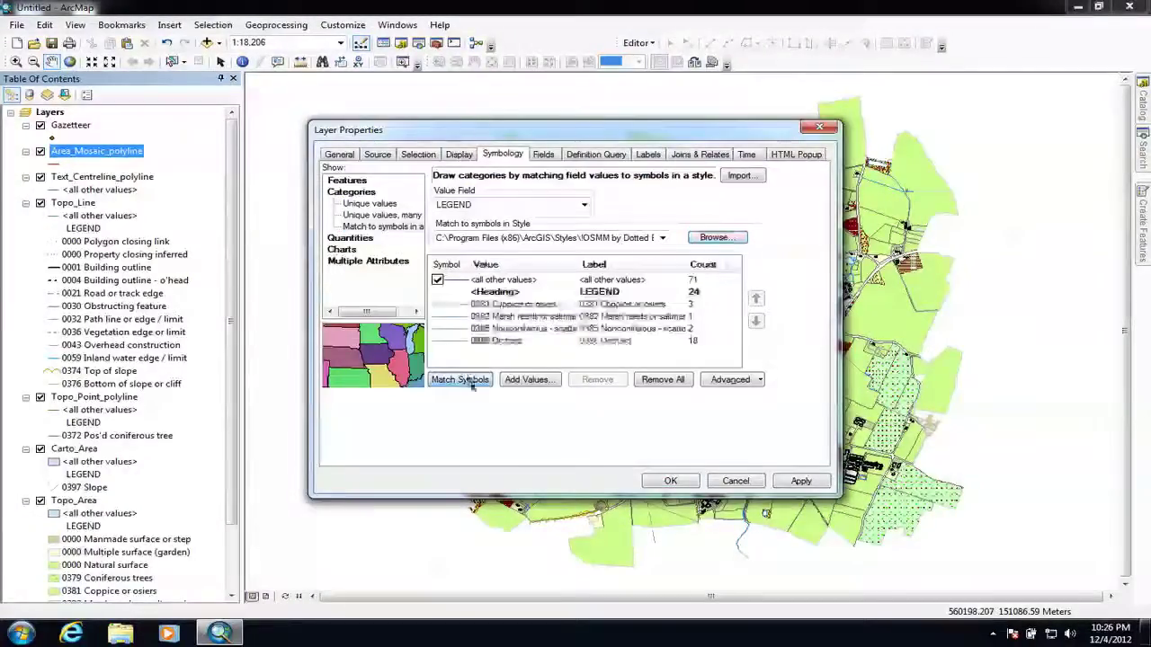
left_click(669, 480)
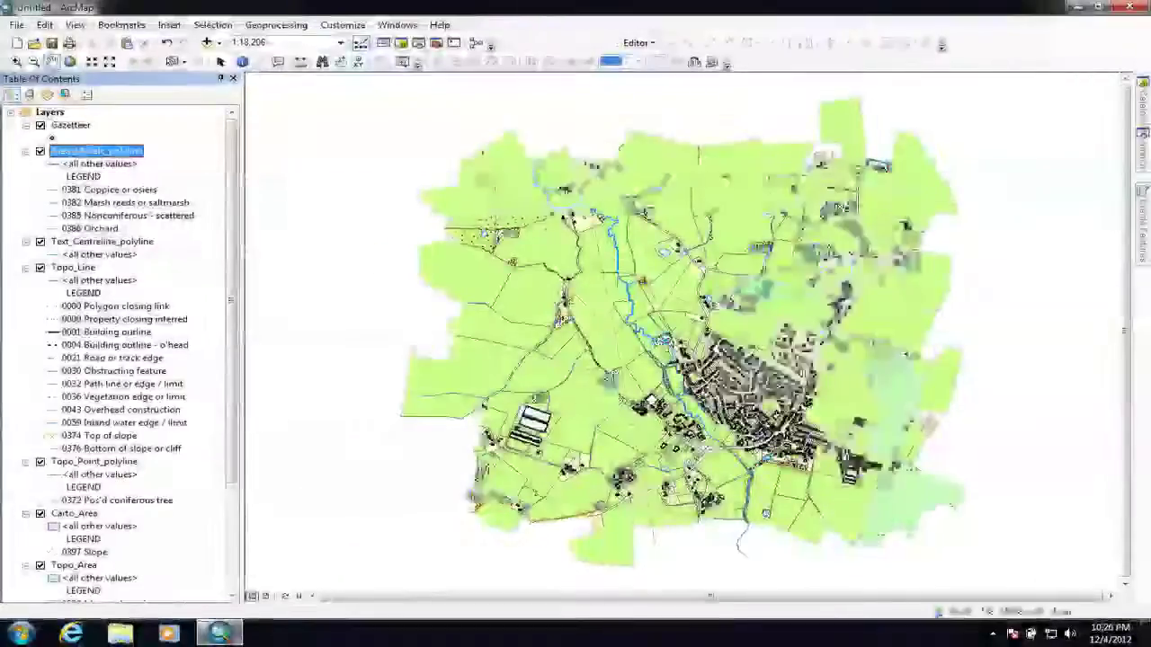
Match the Gazetteer layer's INDEX_NAME values to symbols in the OSMM by Dotted Eyes style.
double_click(65, 127)
left_click(365, 206)
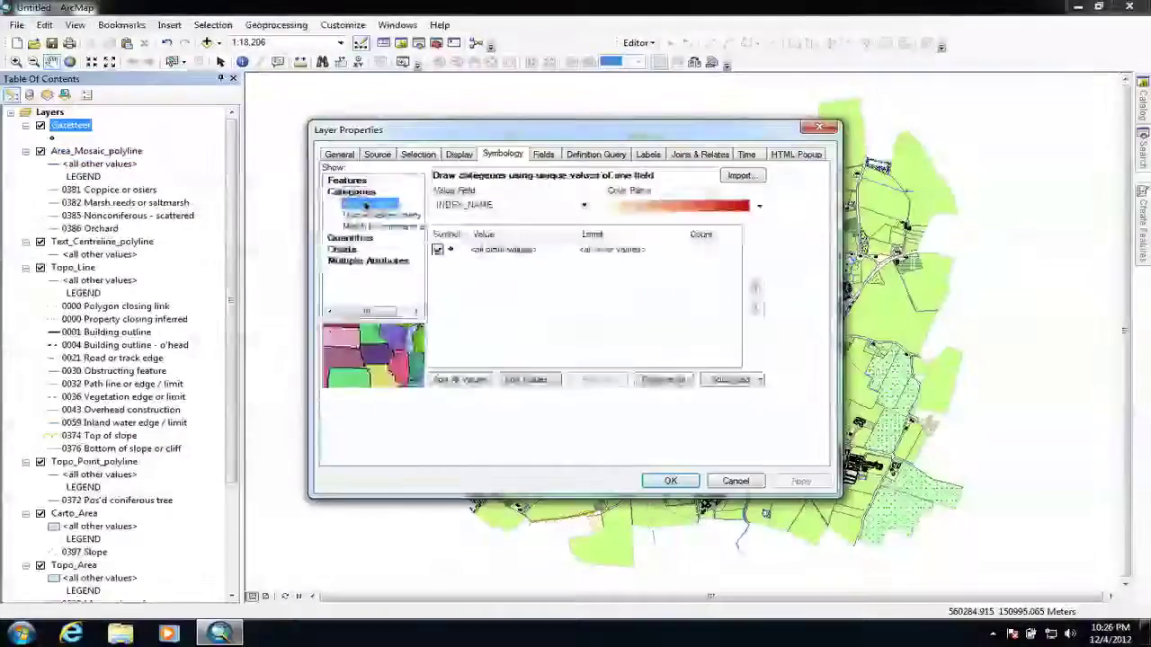
left_click(380, 225)
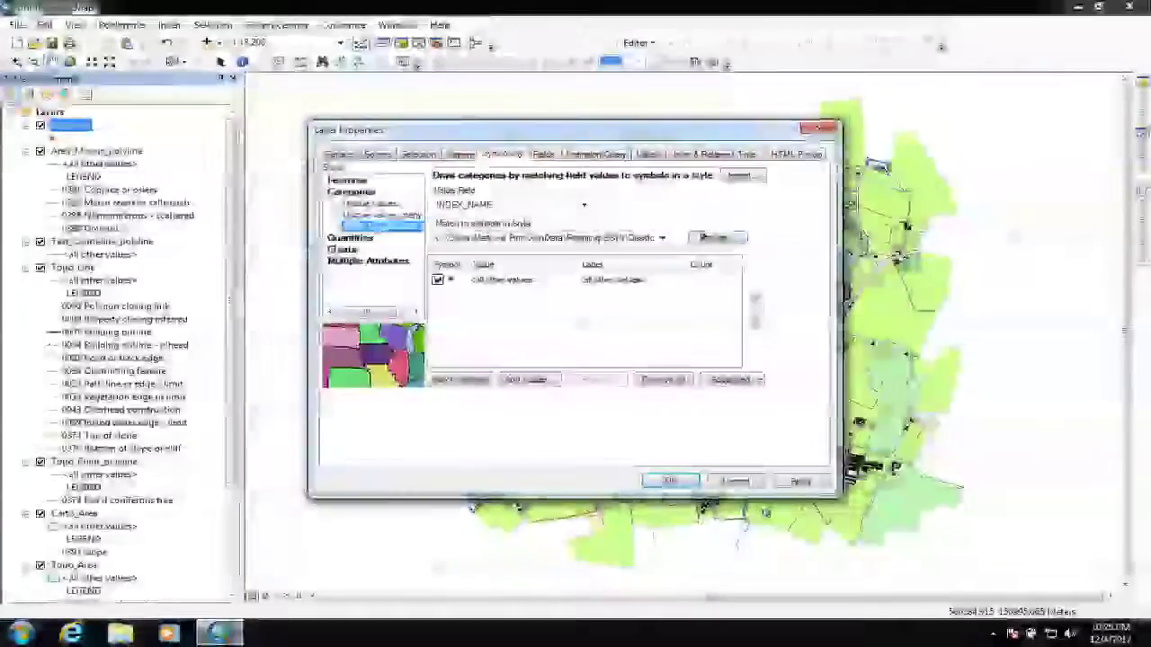
left_click(716, 237)
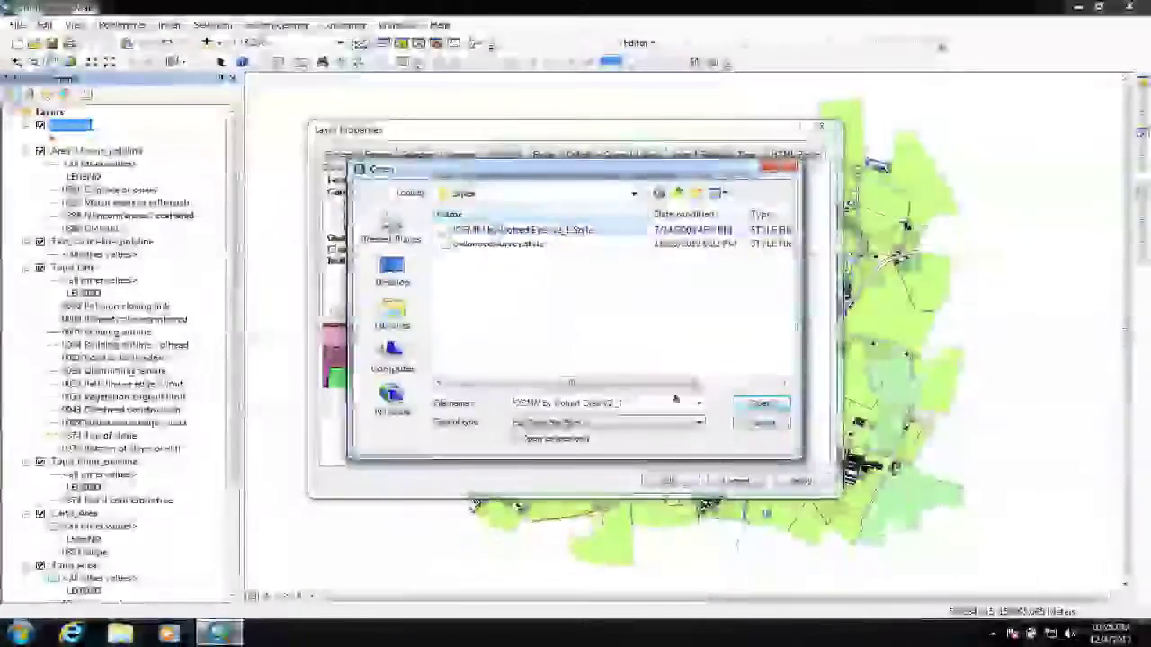
left_click(760, 404)
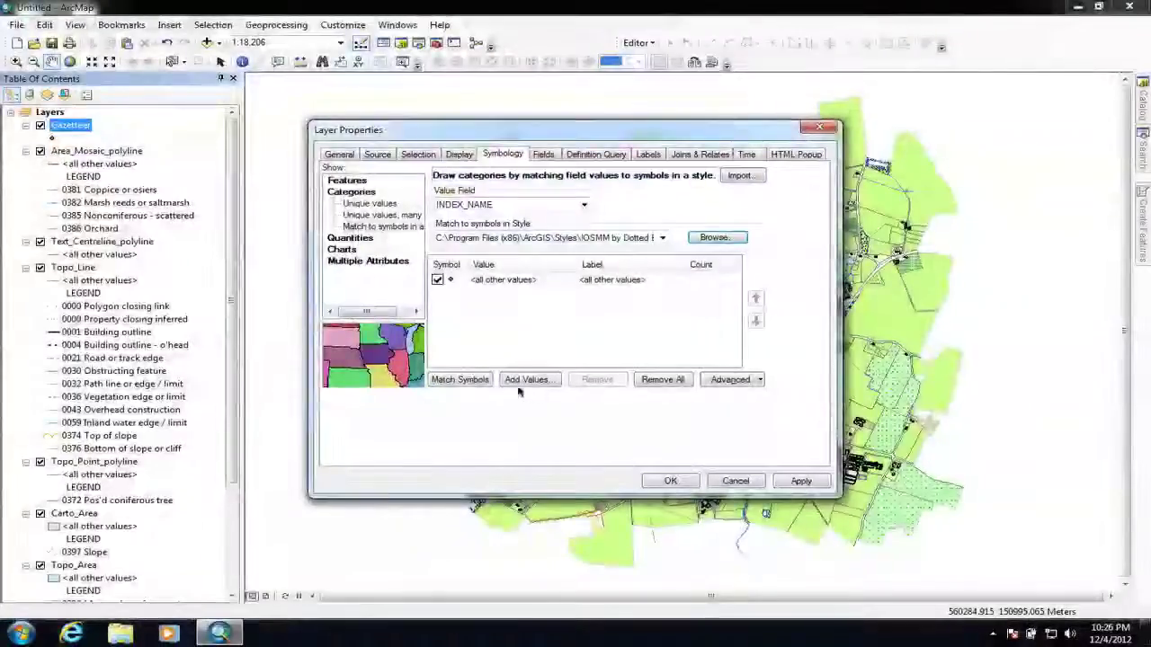
left_click(449, 379)
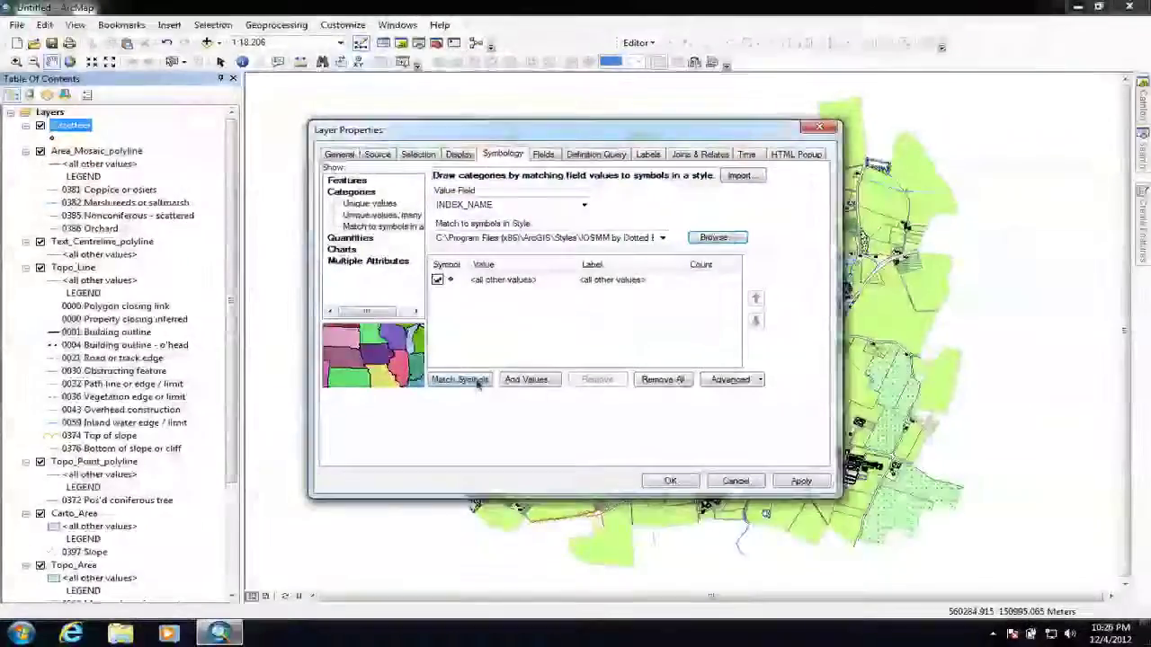
left_click(678, 482)
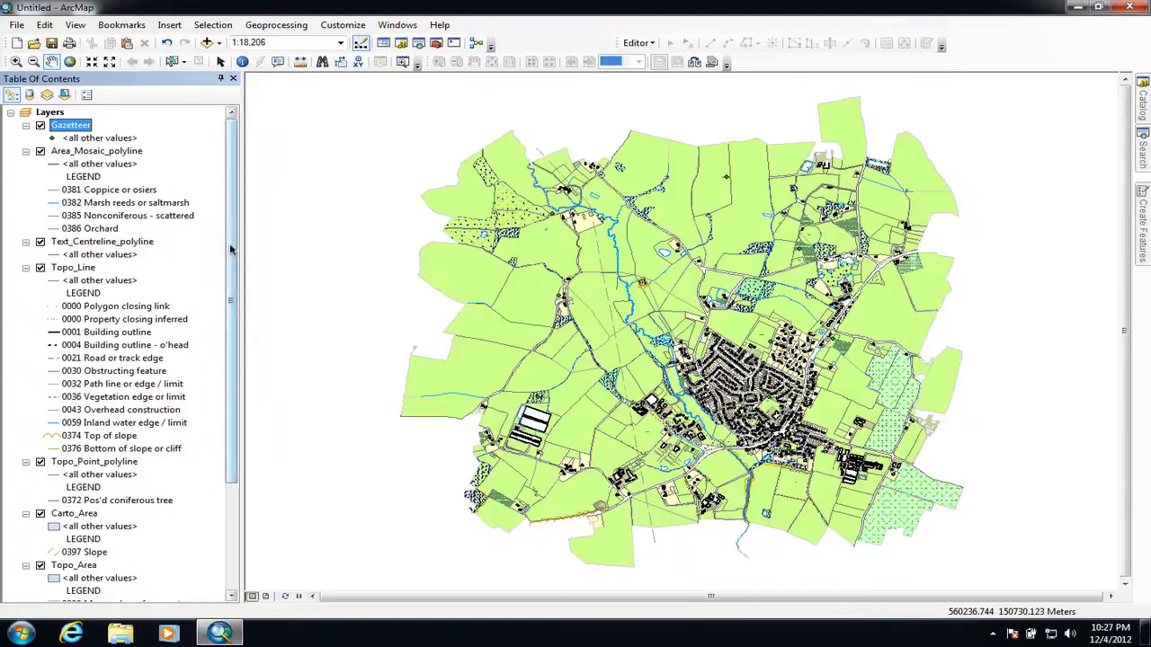
left_click_drag(231, 250, 205, 429)
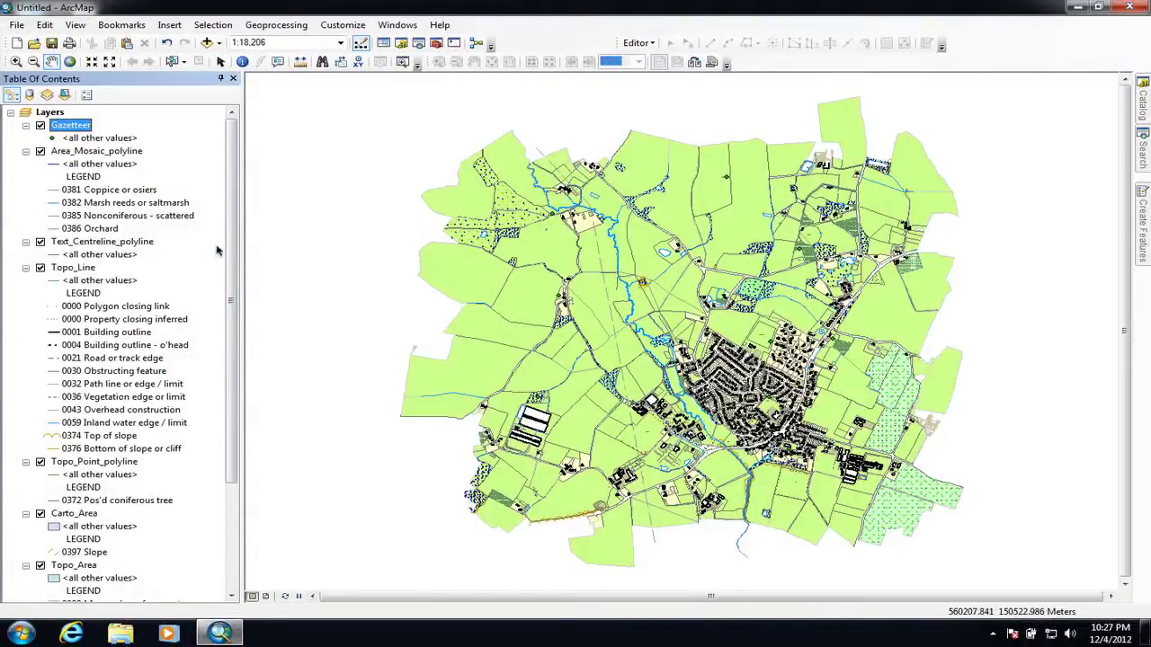
mouse_move(229, 278)
left_mouse_down()
mouse_move(232, 403)
mouse_move(241, 259)
left_mouse_up()
Group the four layers from Topo_Line down to Topo_Area into a new group layer.
left_click_drag(230, 166, 231, 230)
scroll(79, 423, "down", 3)
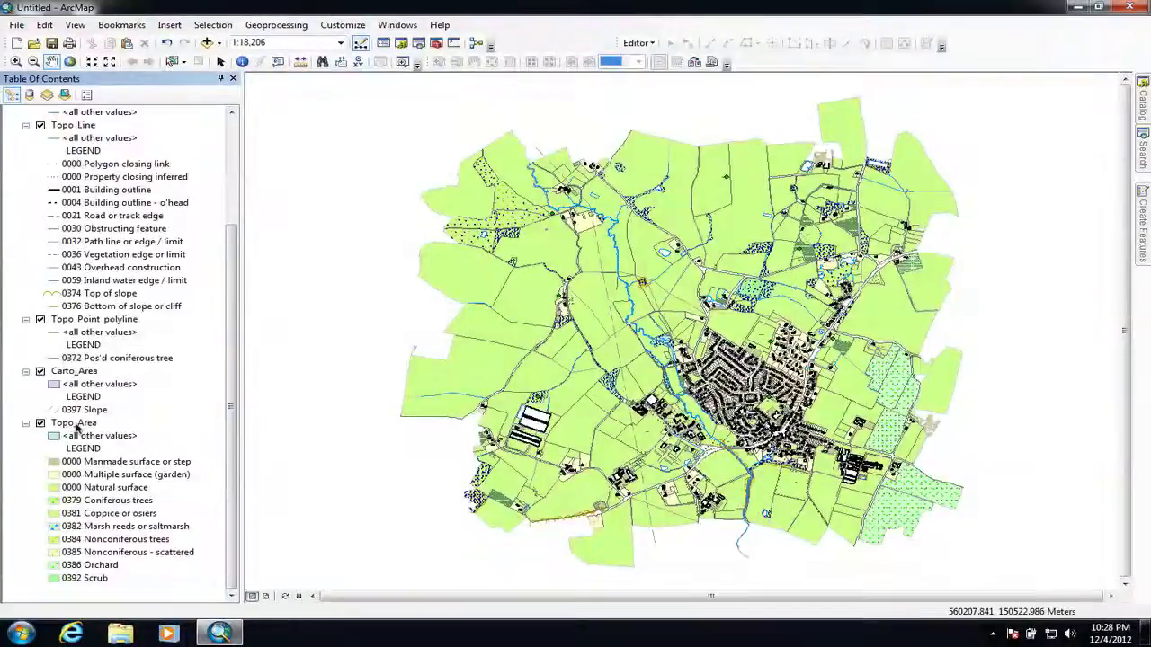
left_click(74, 423)
left_click(73, 125, "shift")
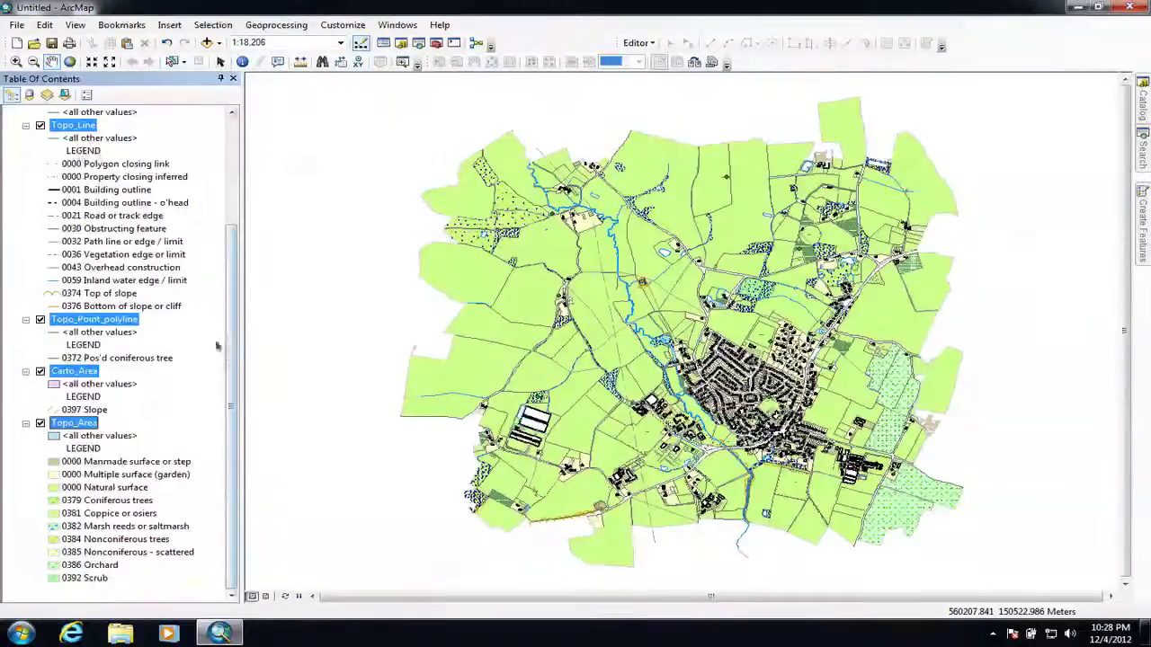
right_click(94, 325)
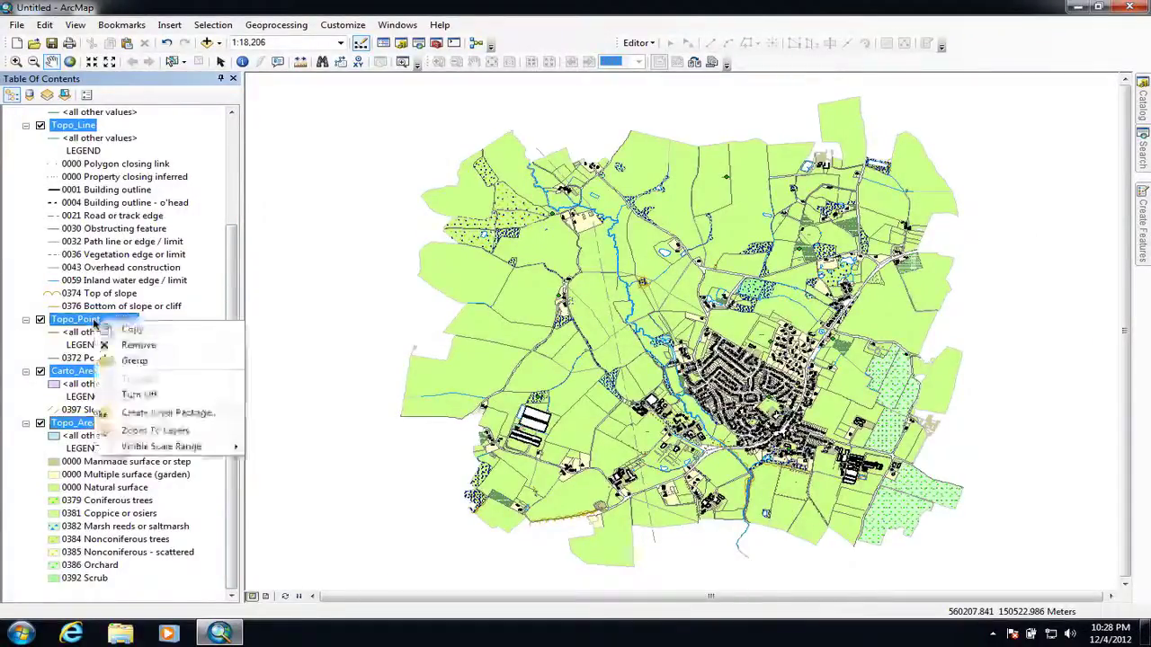
left_click(126, 360)
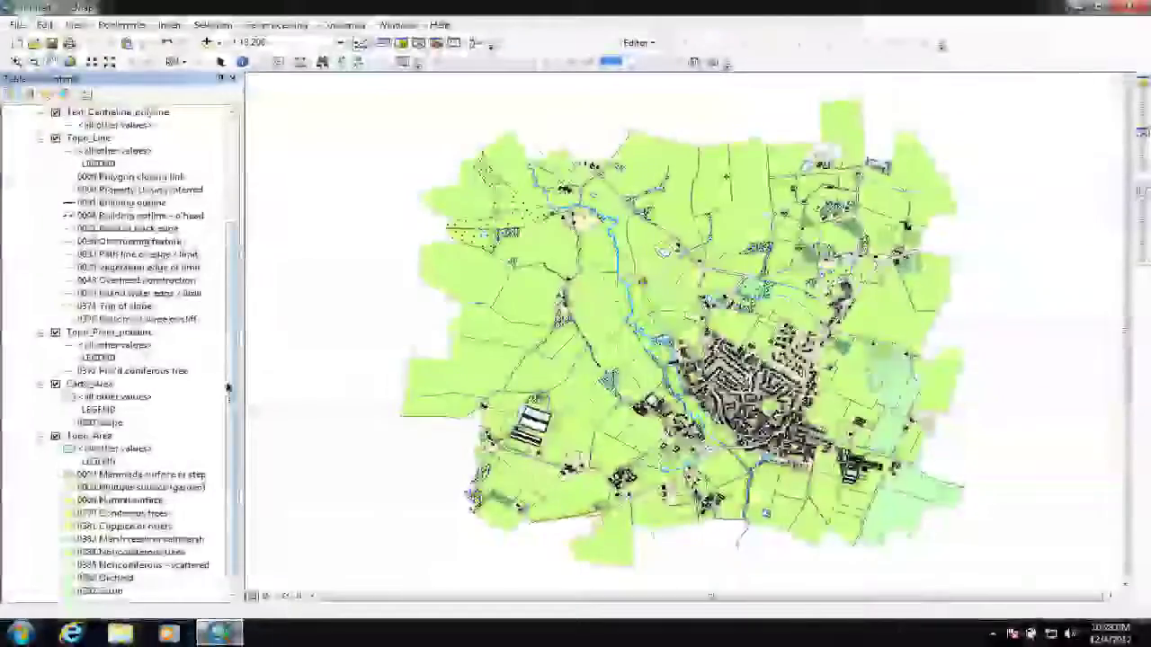
Collapse and rename the group to MasterMap, then toggle it off and on to test it.
scroll(226, 314, "up", 4)
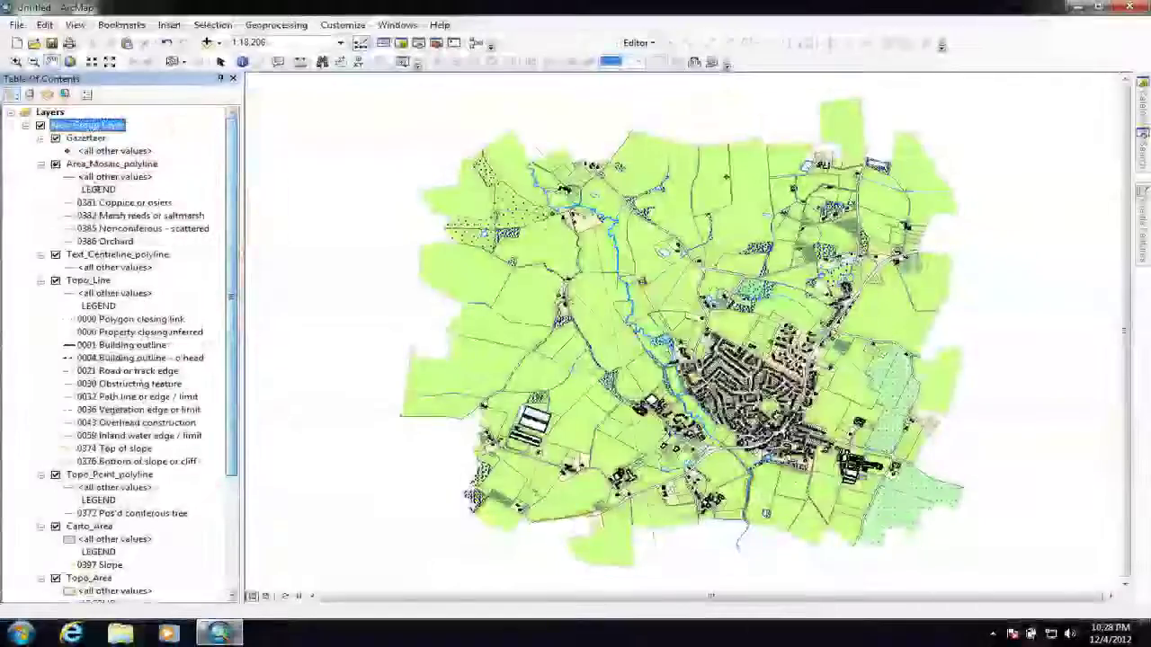
left_click(25, 126)
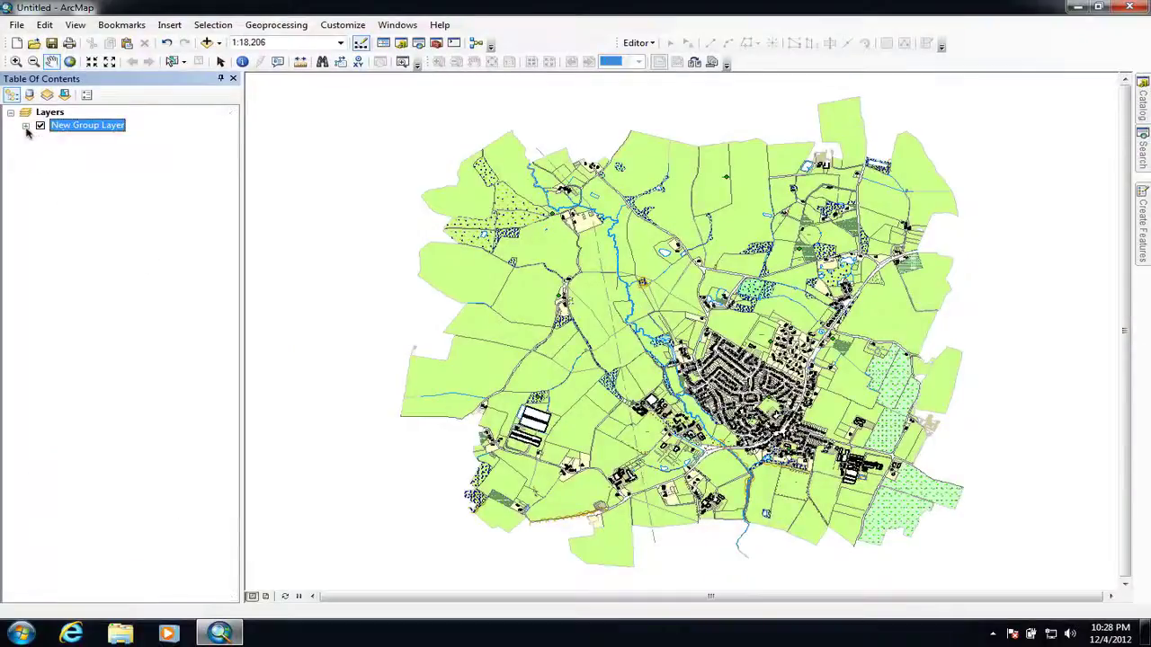
left_click(84, 127)
type("Master")
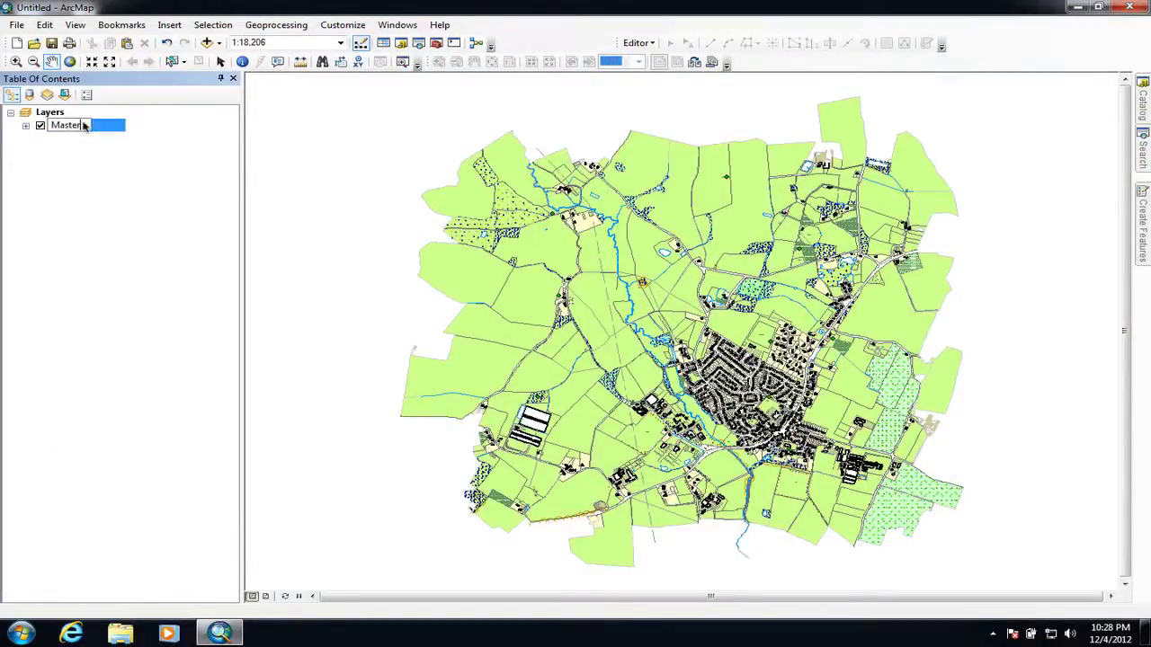
type("Map")
key("Return")
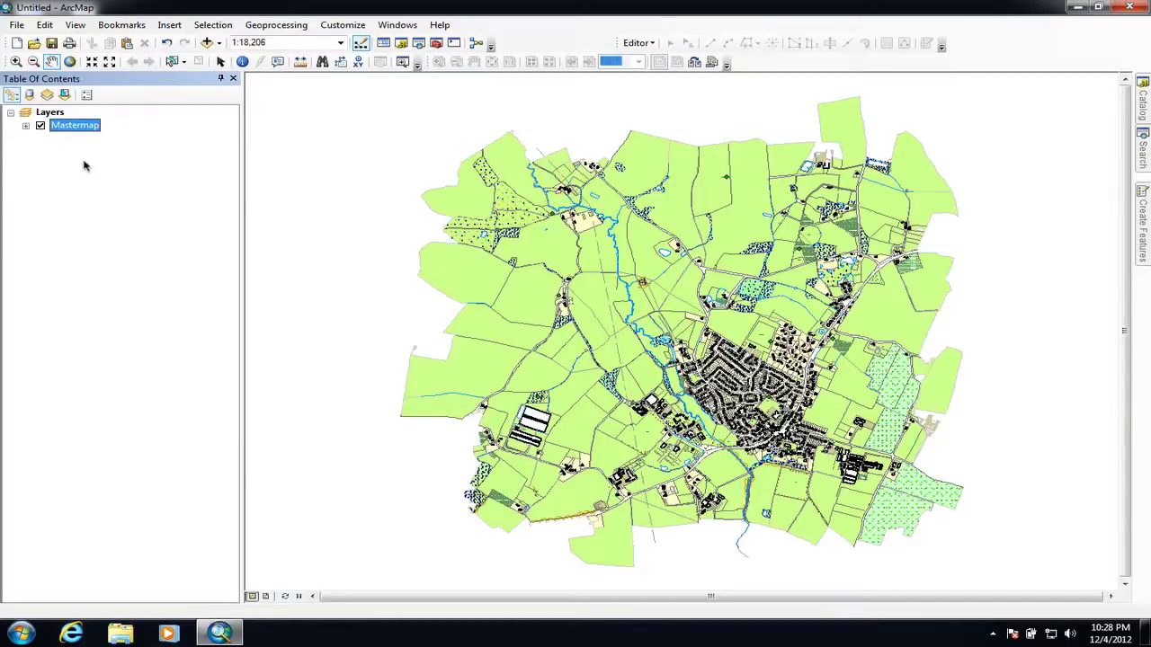
left_click(41, 127)
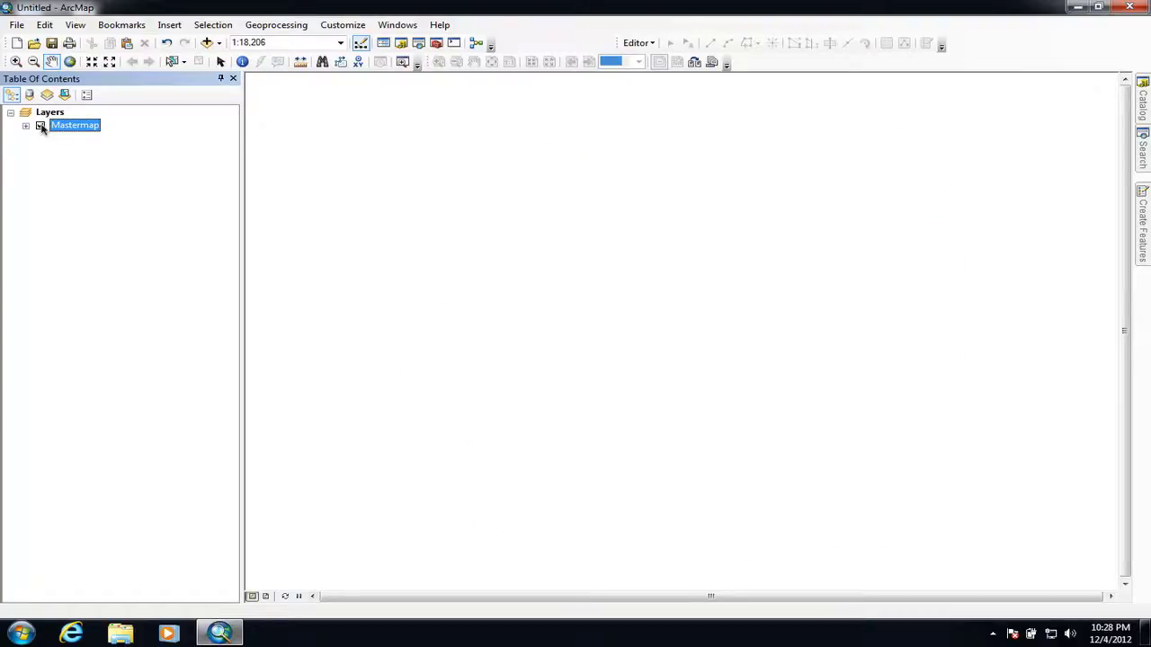
left_click(40, 127)
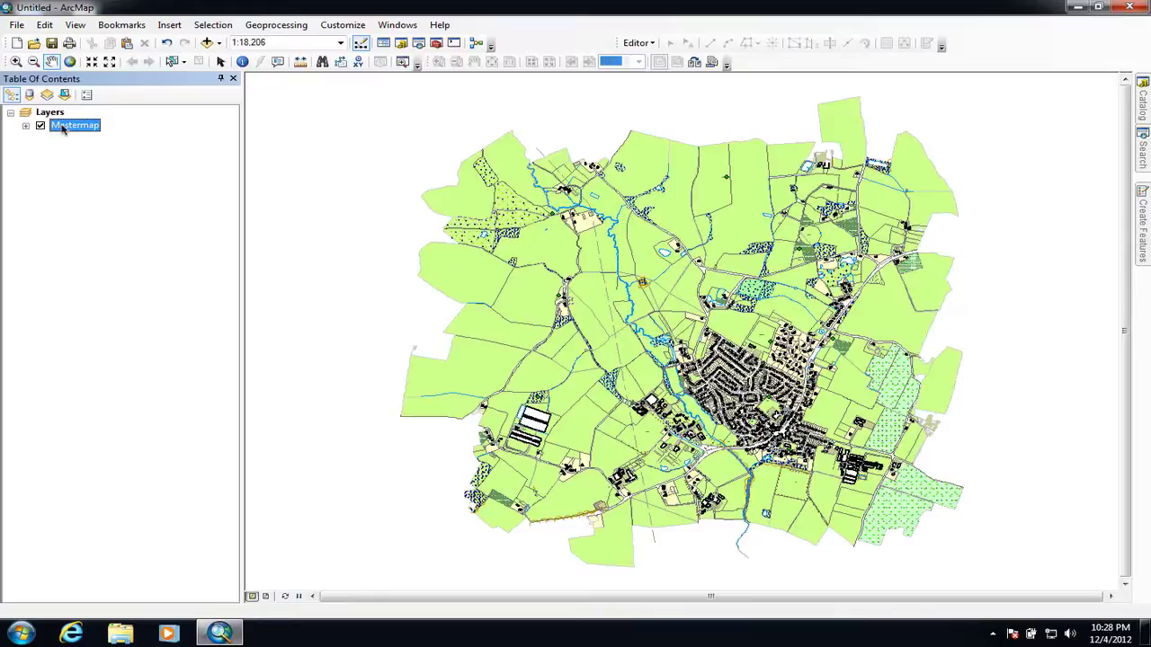
Save the Mastermap group as C:\GIS1\GIS\Layerfiles\Mastermap.lyr, replacing the existing file.
right_click(63, 128)
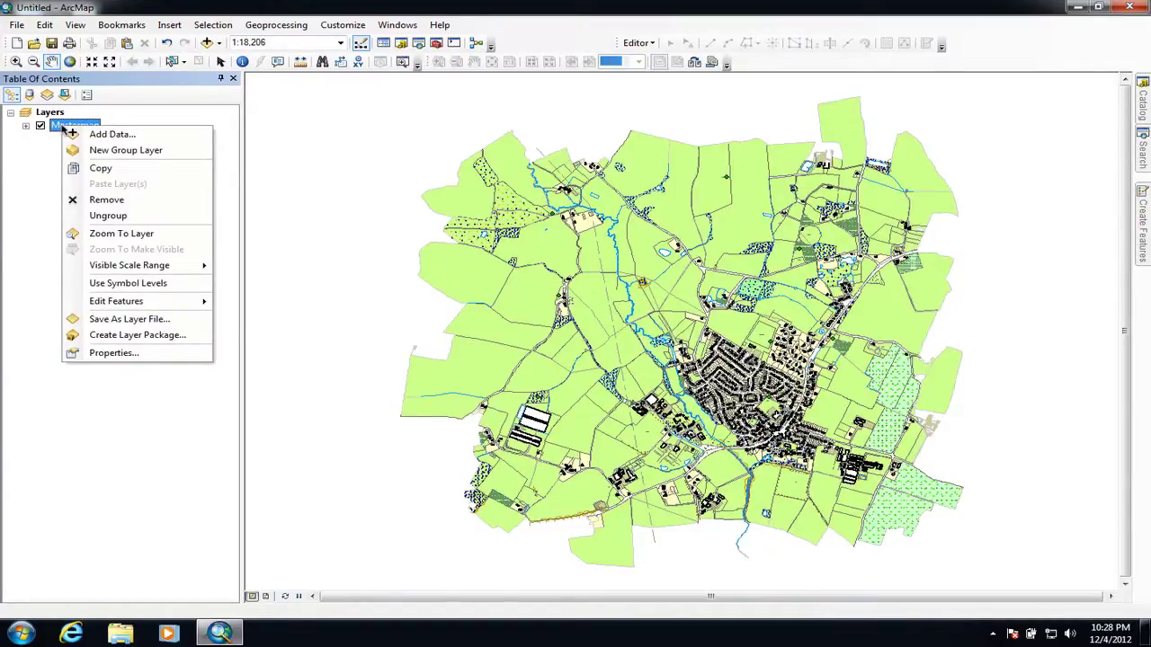
left_click(166, 321)
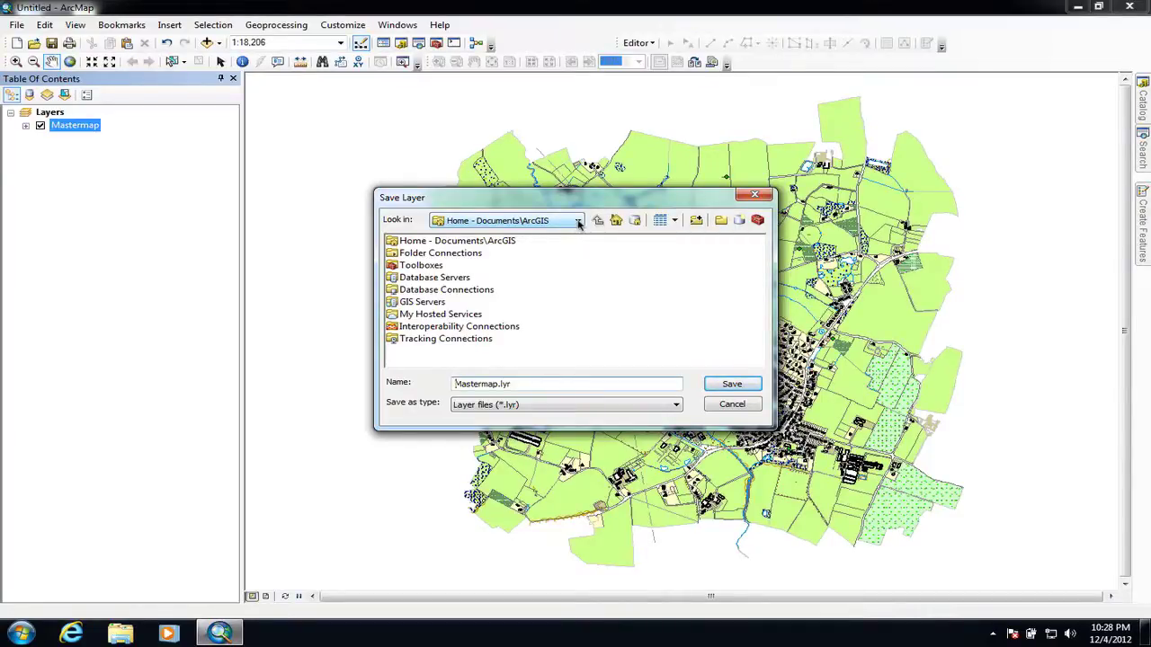
left_click(578, 221)
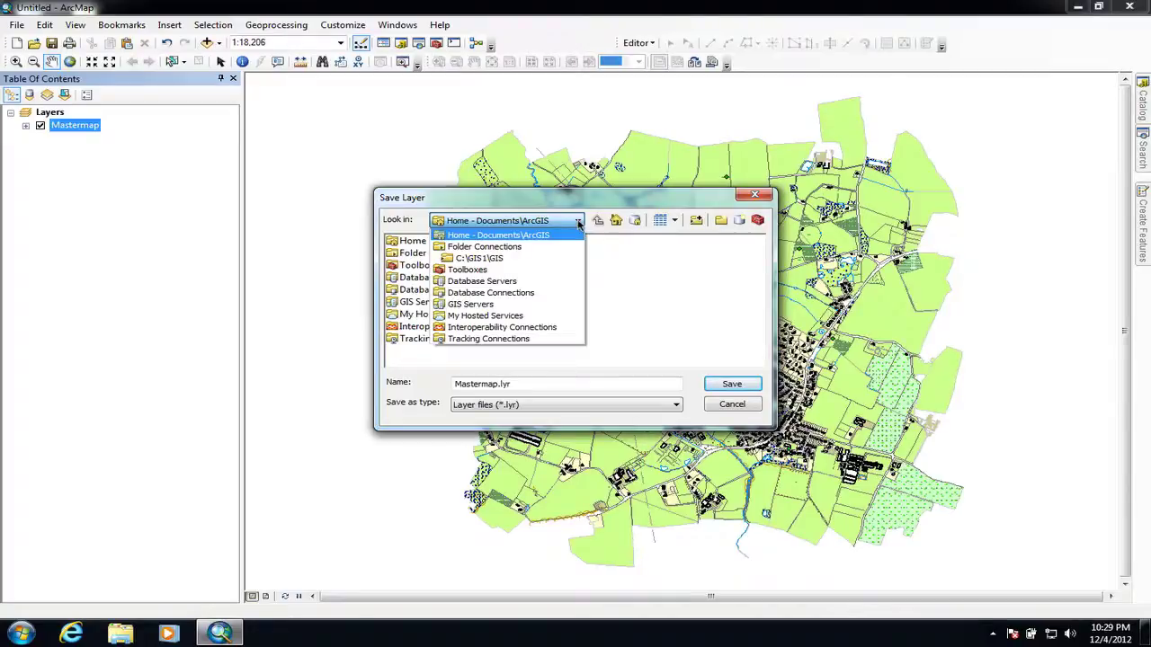
left_click(497, 258)
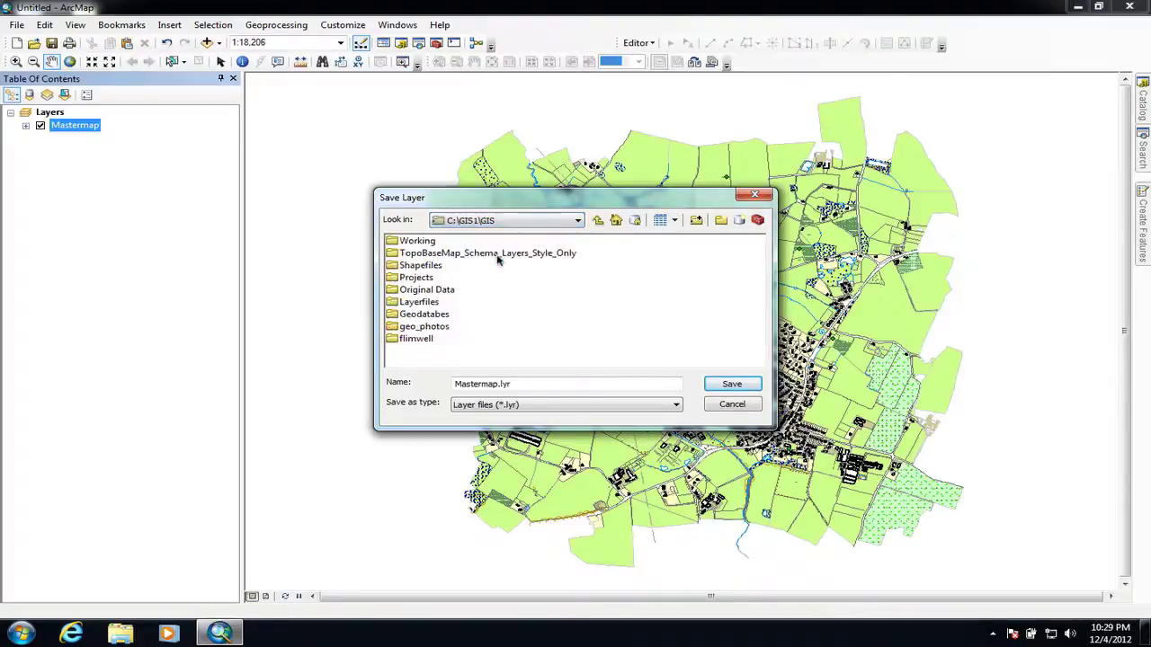
double_click(423, 304)
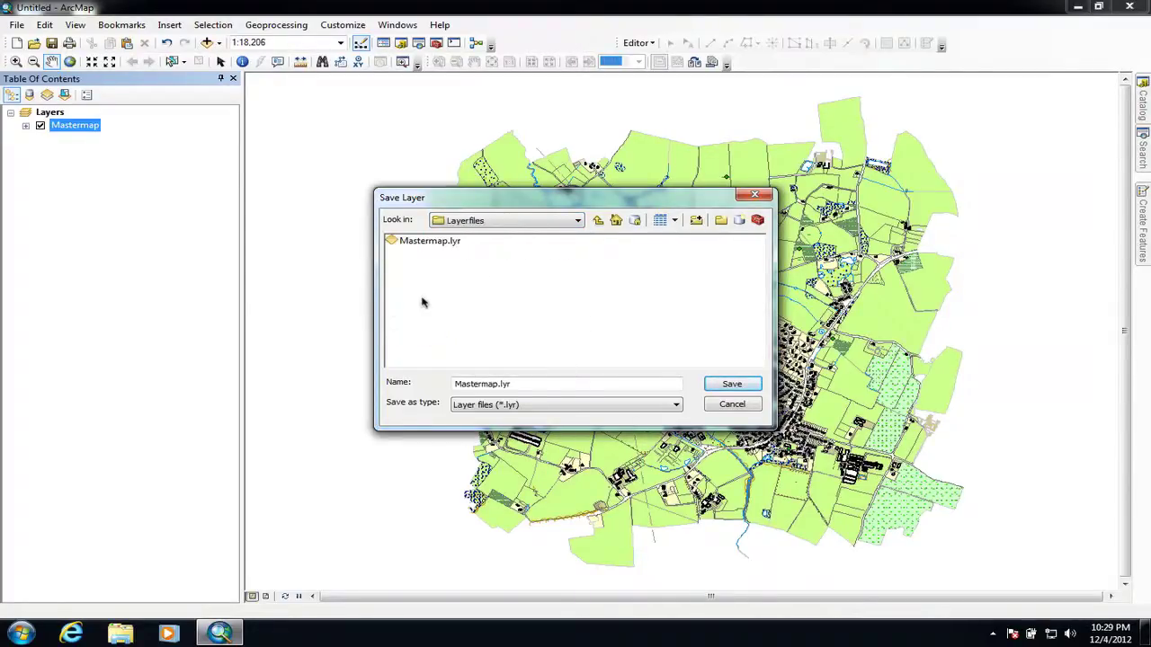
left_click(419, 244)
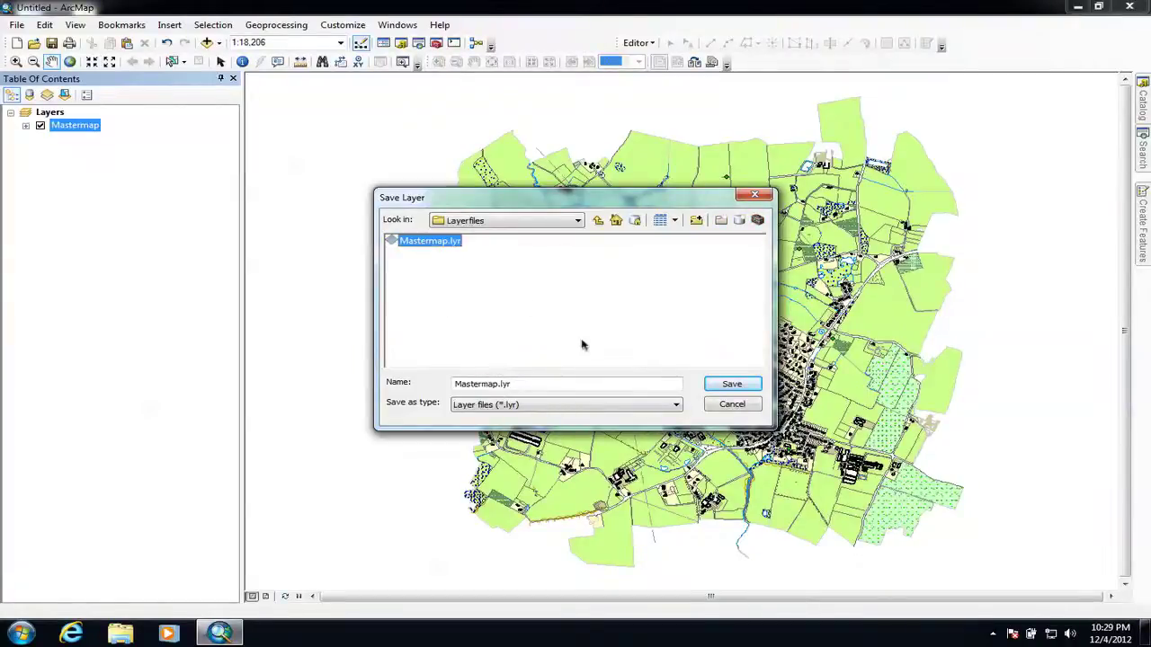
left_click(729, 385)
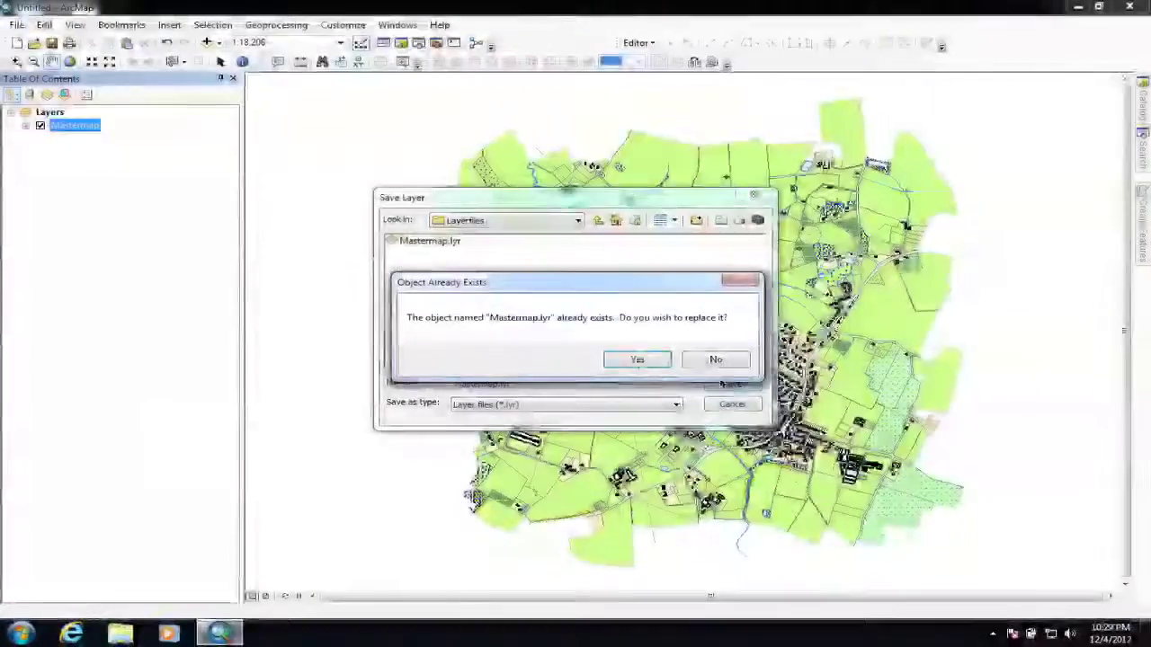
left_click(636, 359)
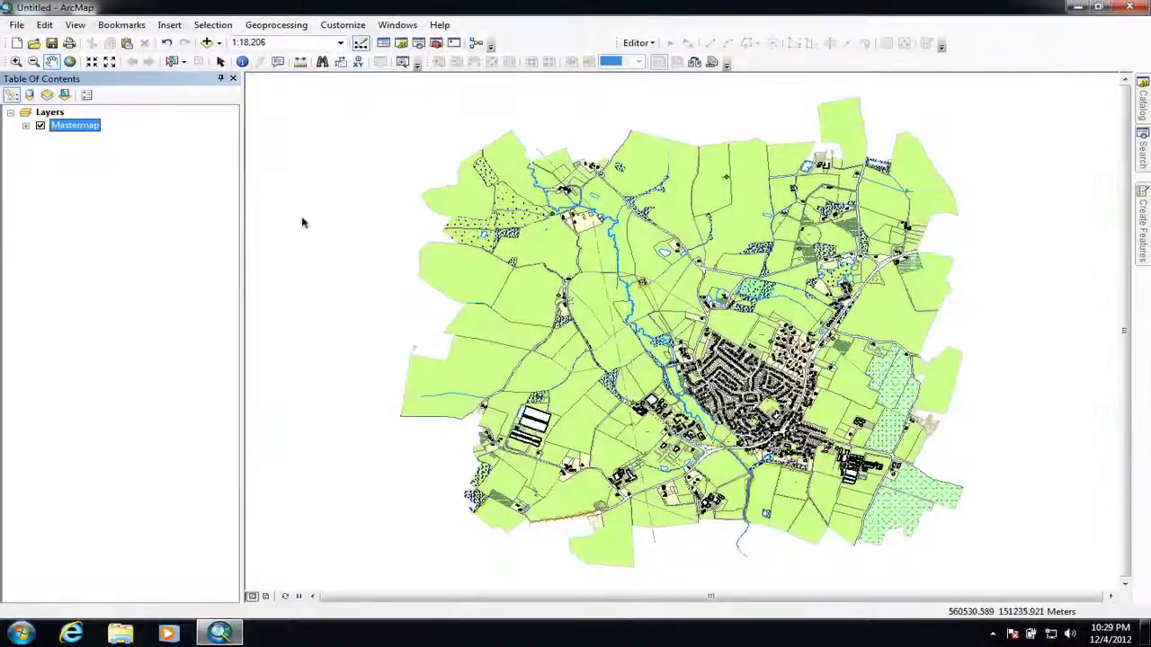
Remove the Mastermap group, then re-add Layerfiles\Mastermap.lyr from Catalog and check its sublayers.
right_click(65, 127)
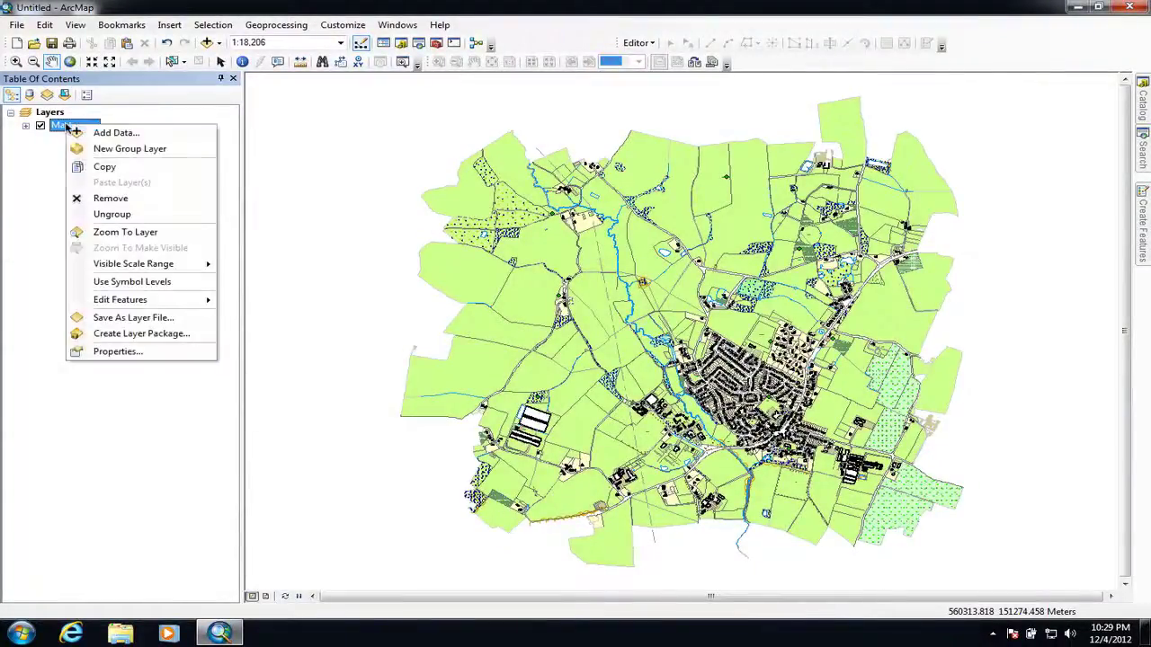
left_click(97, 198)
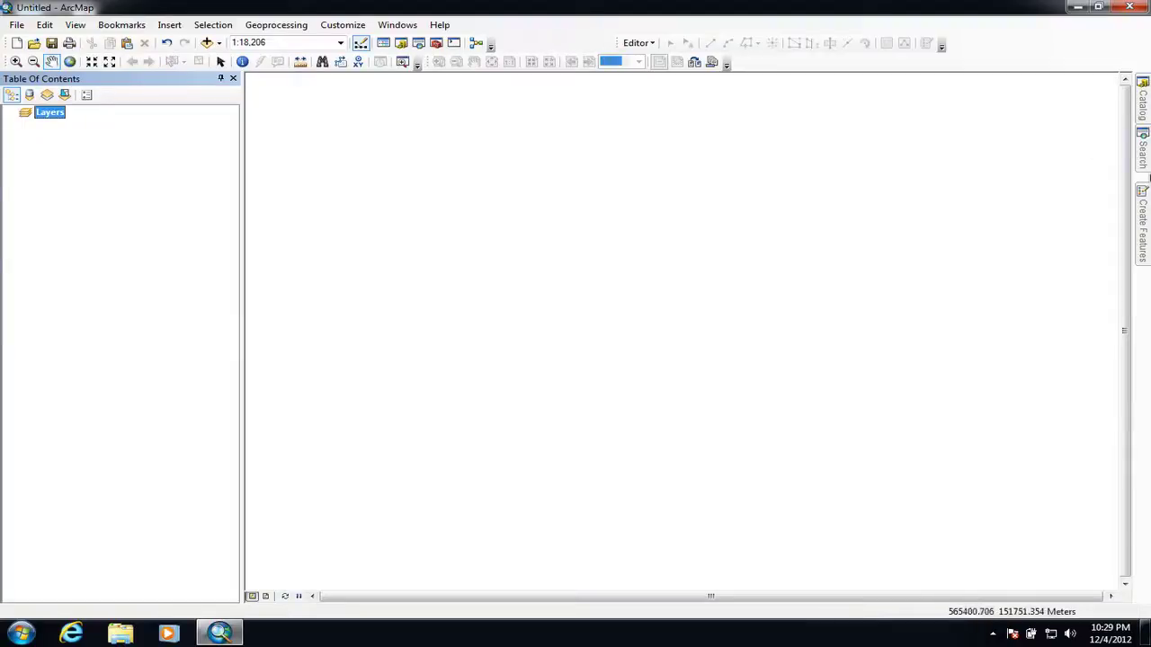
left_click(1141, 105)
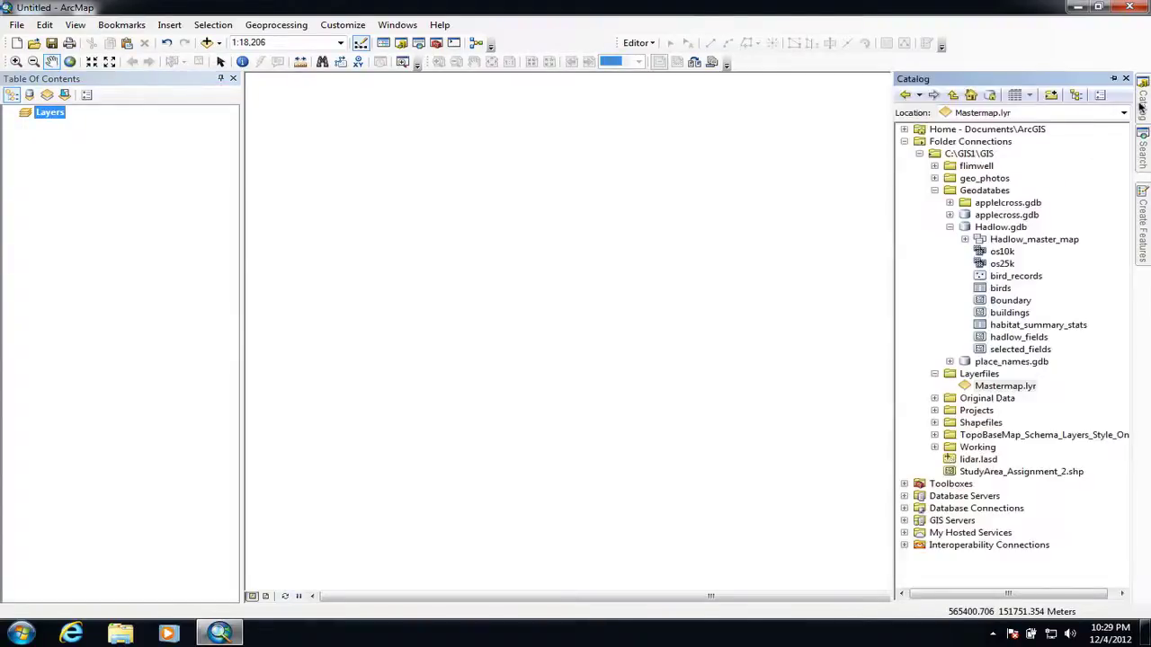
left_click(934, 190)
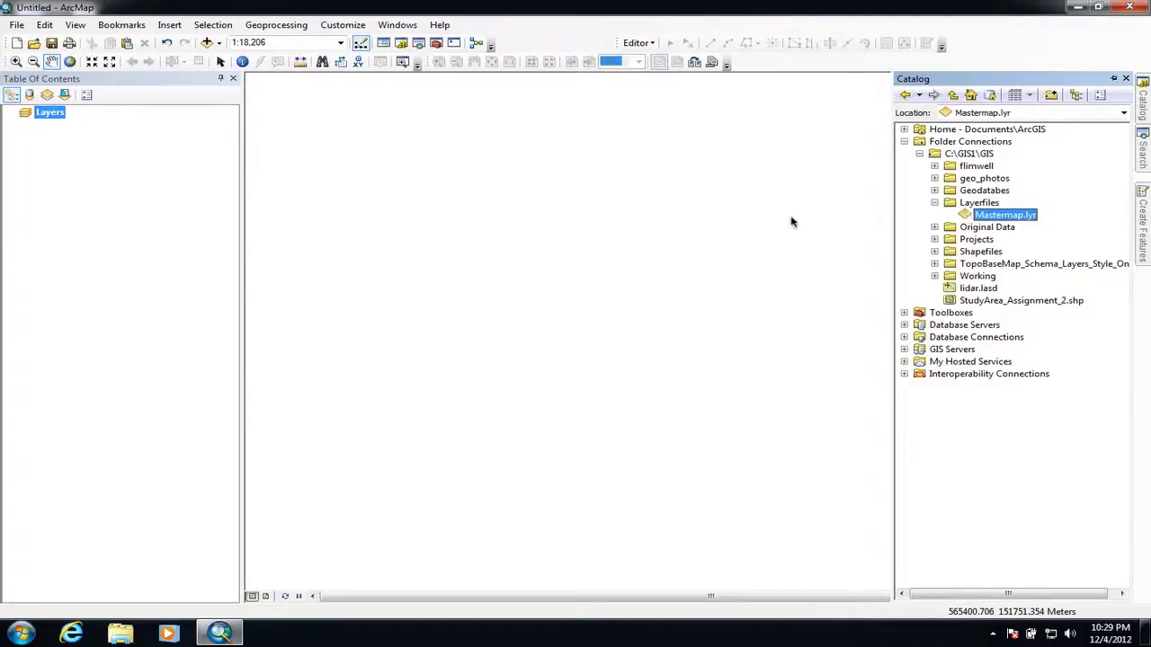
left_click_drag(637, 237, 637, 237)
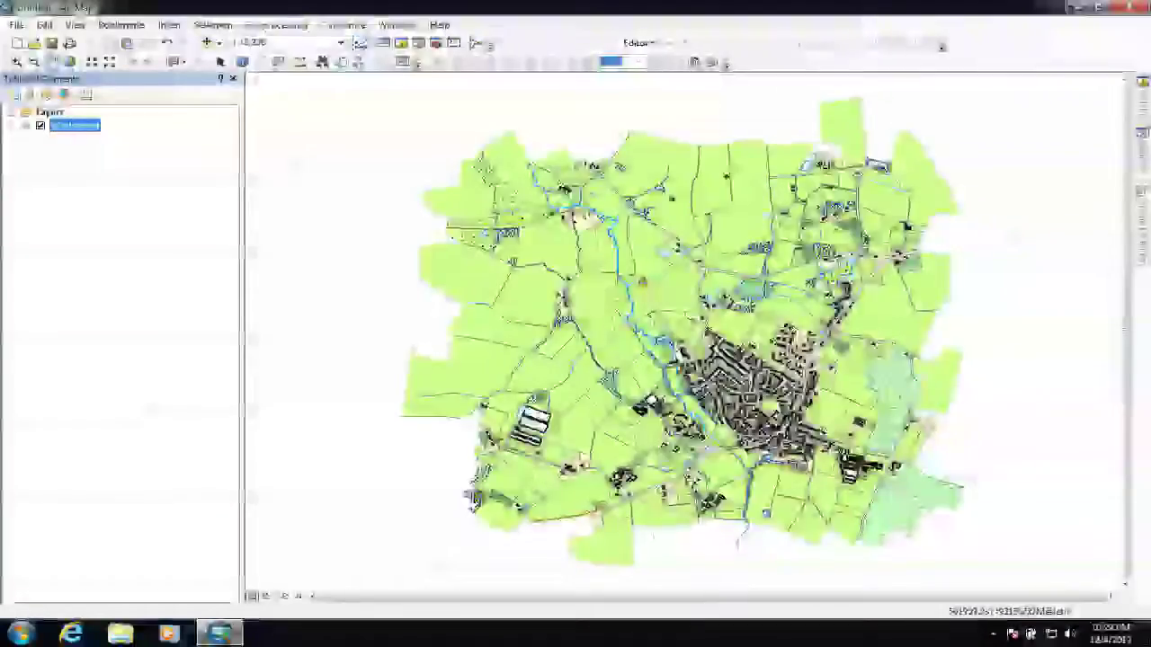
left_click(26, 125)
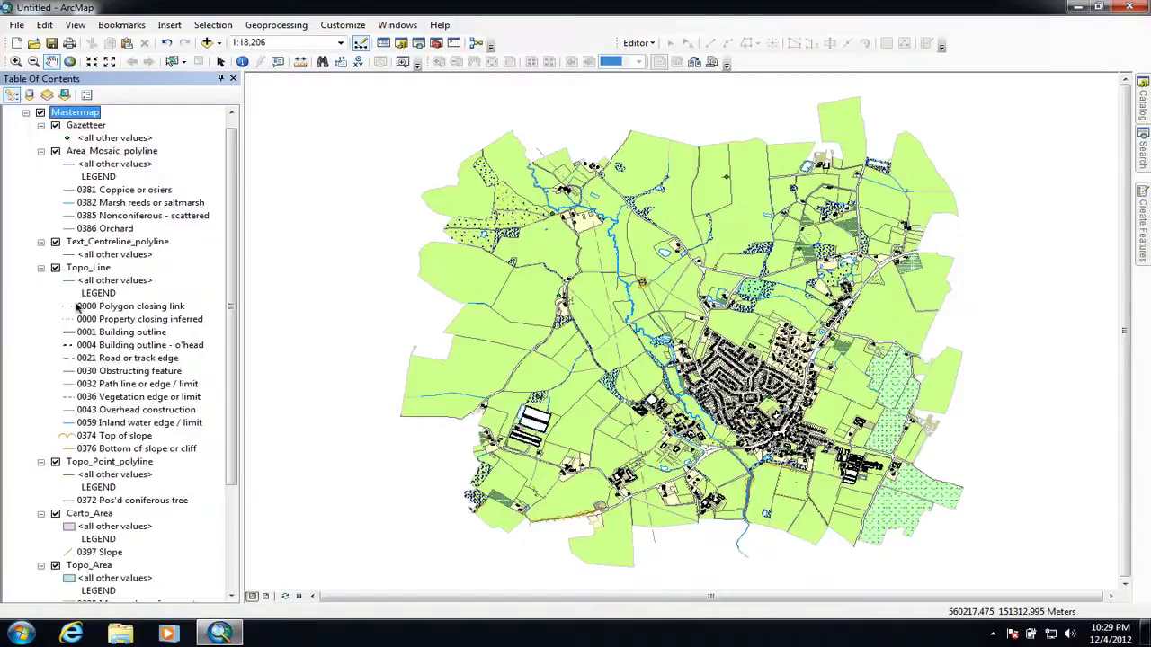
left_click(26, 112)
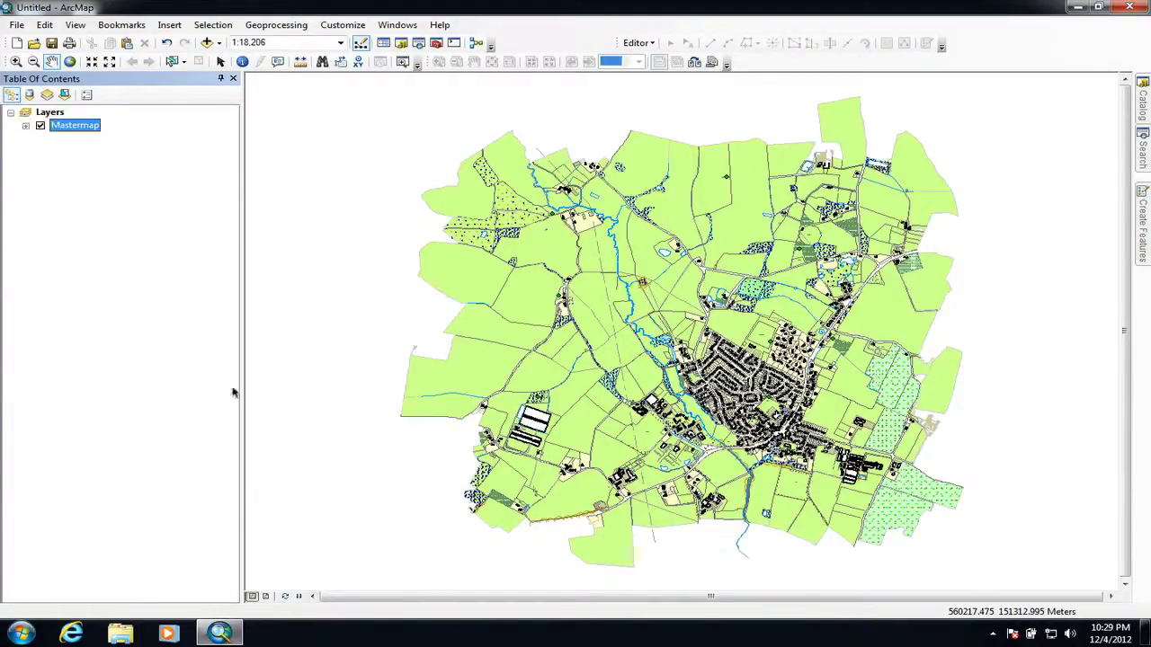